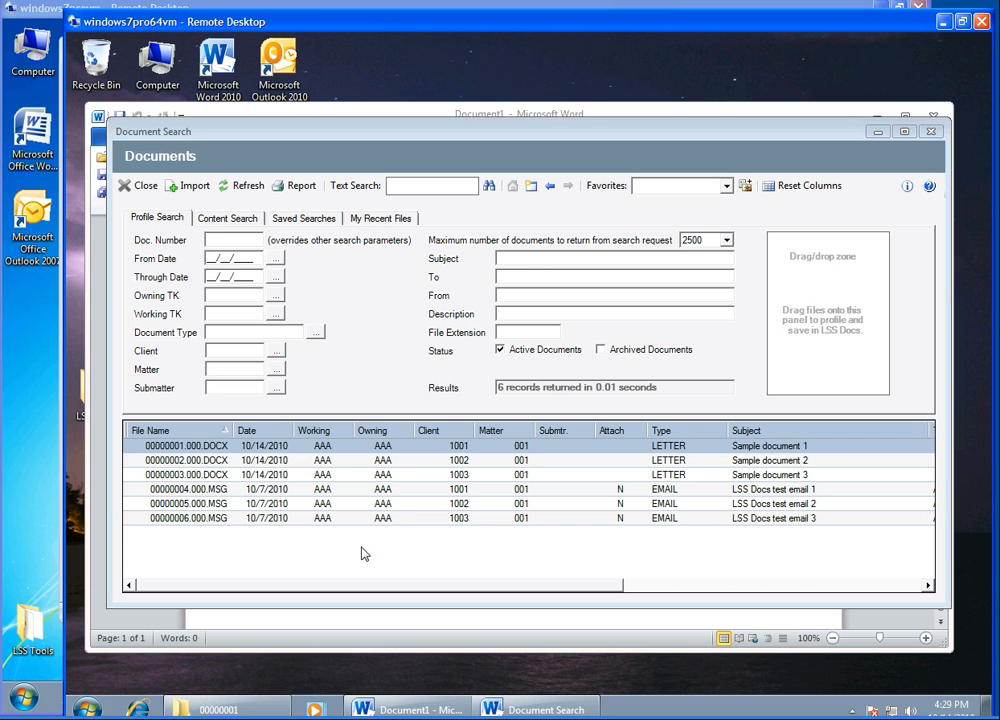
View the client lookup list in the document search and cancel it without choosing a client
left_click(276, 351)
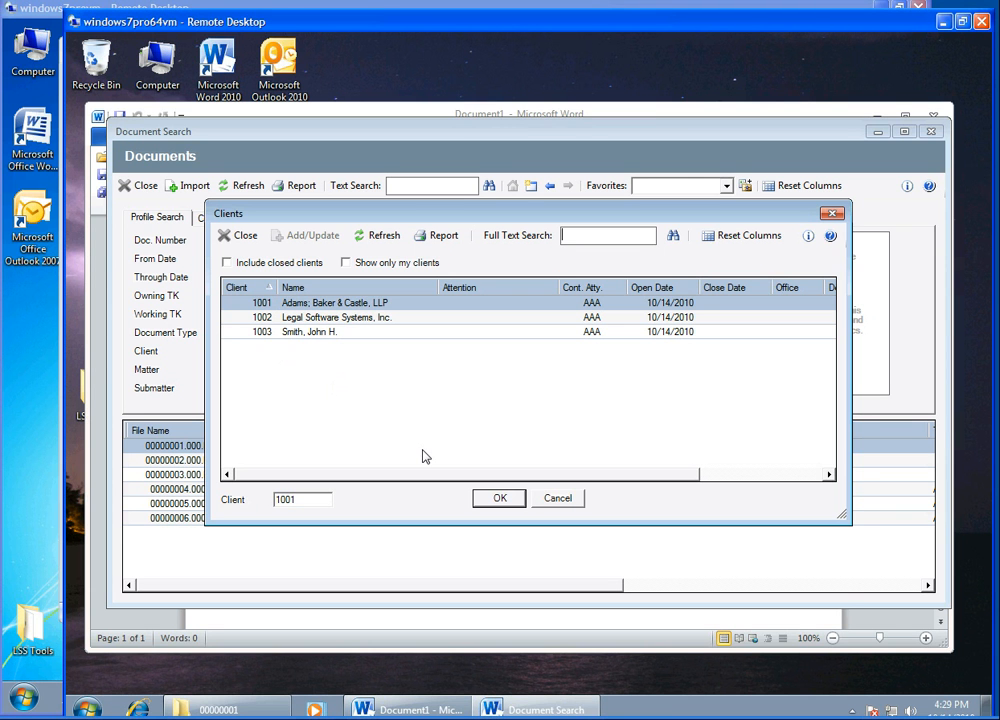
left_click(556, 502)
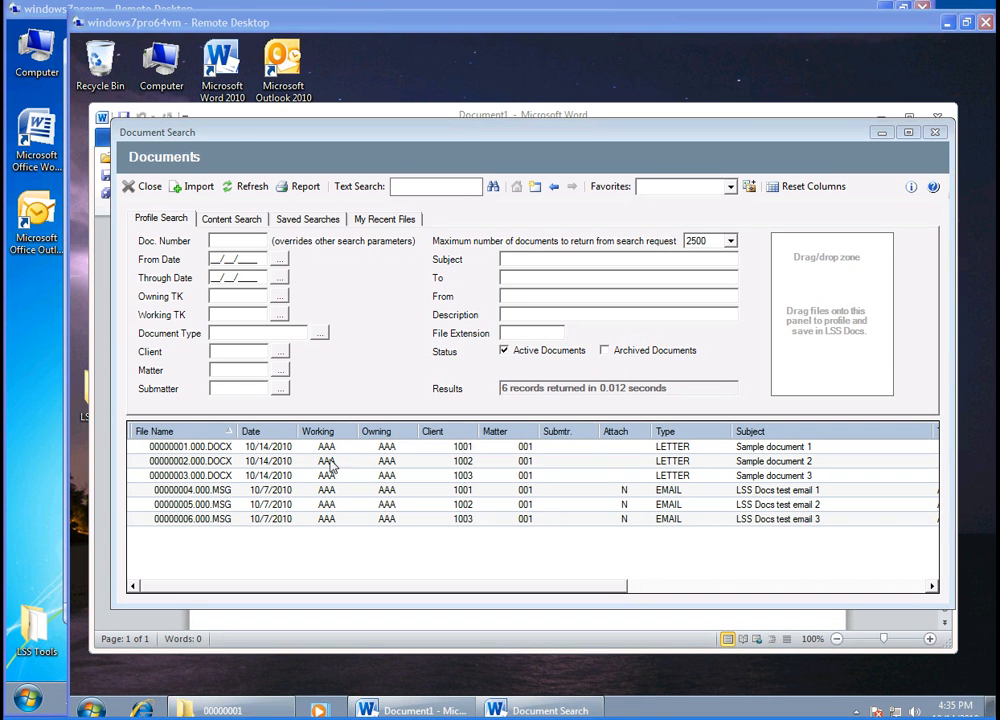
Switch to the windows7provm session, open 00000001.000.DOCX through LSS Open and close the document search
left_click(43, 388)
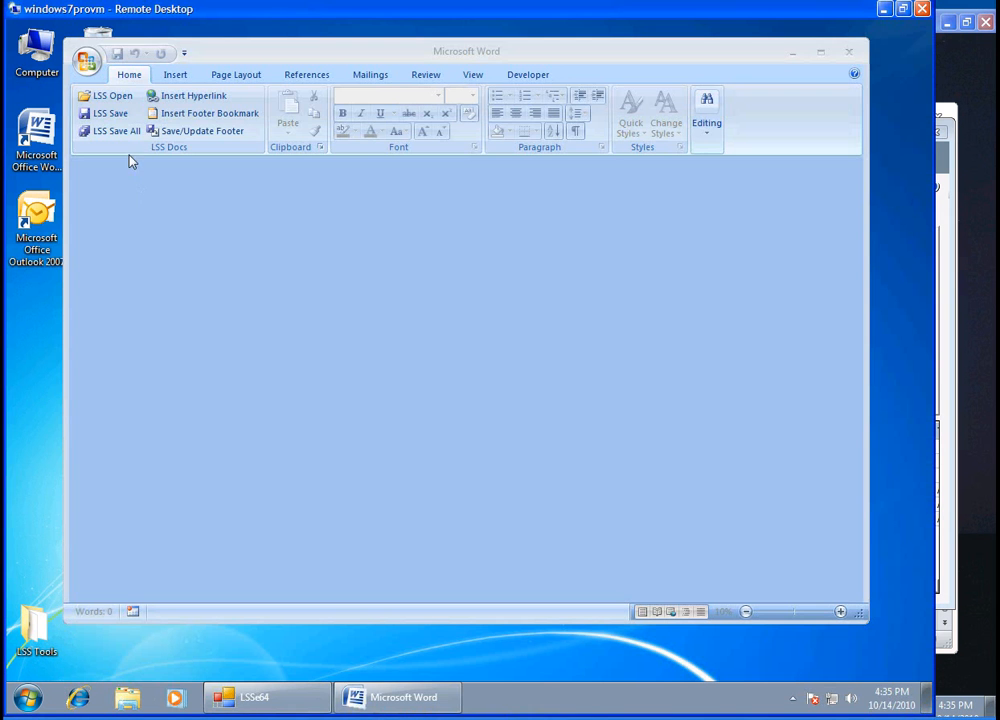
left_click(110, 96)
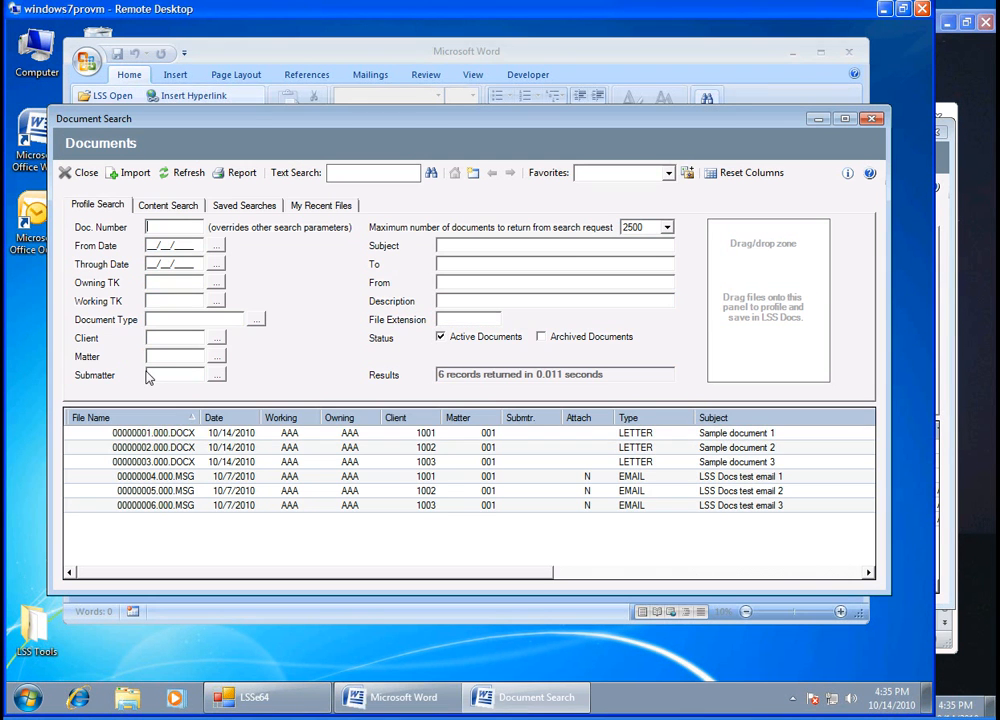
double_click(150, 433)
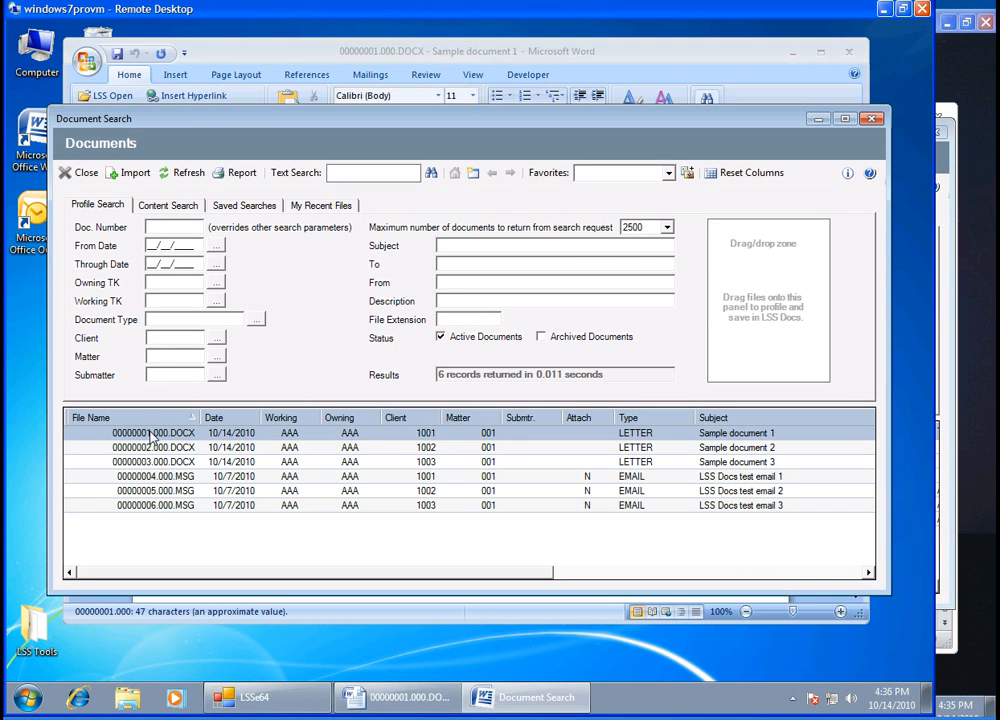
left_click(76, 173)
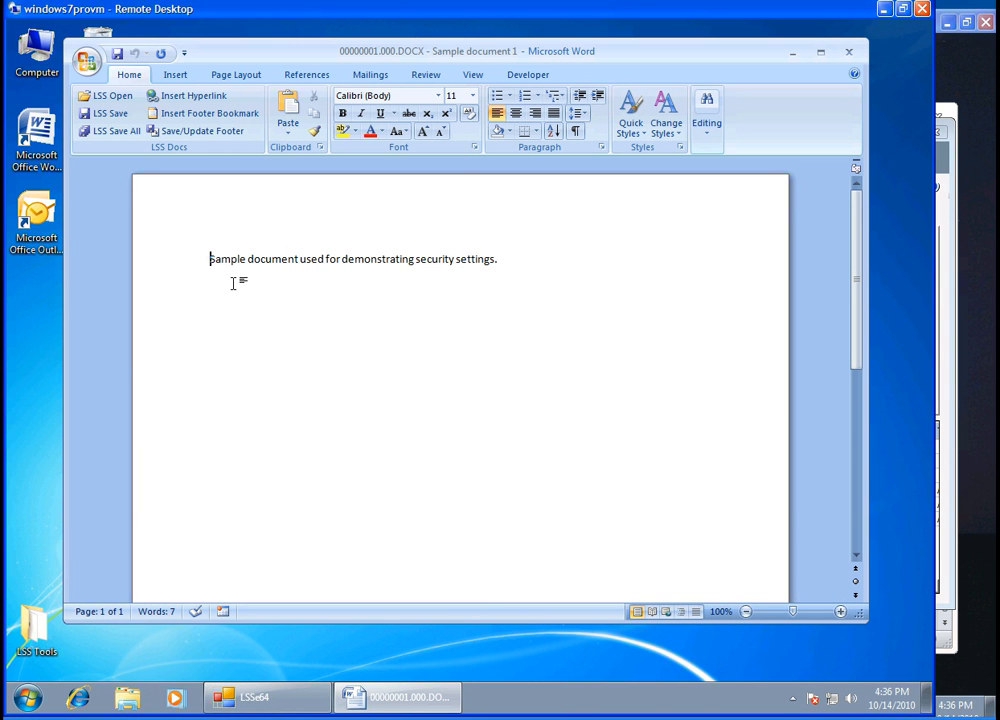
Set the document's LSS save permissions to allow read only access to all users except as noted
left_click(112, 113)
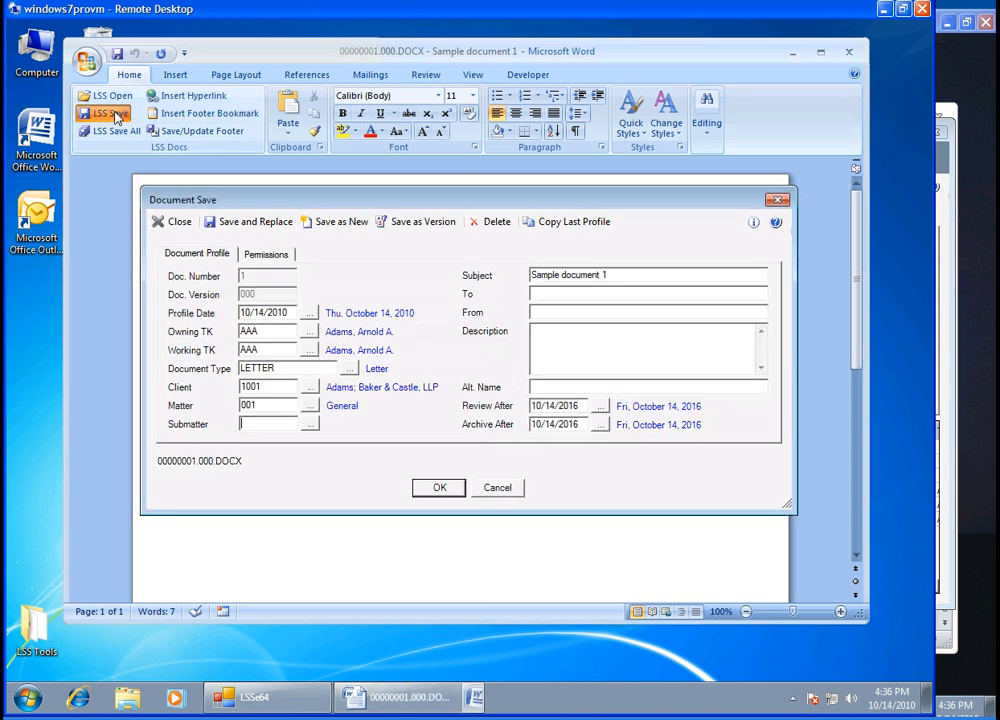
left_click(256, 256)
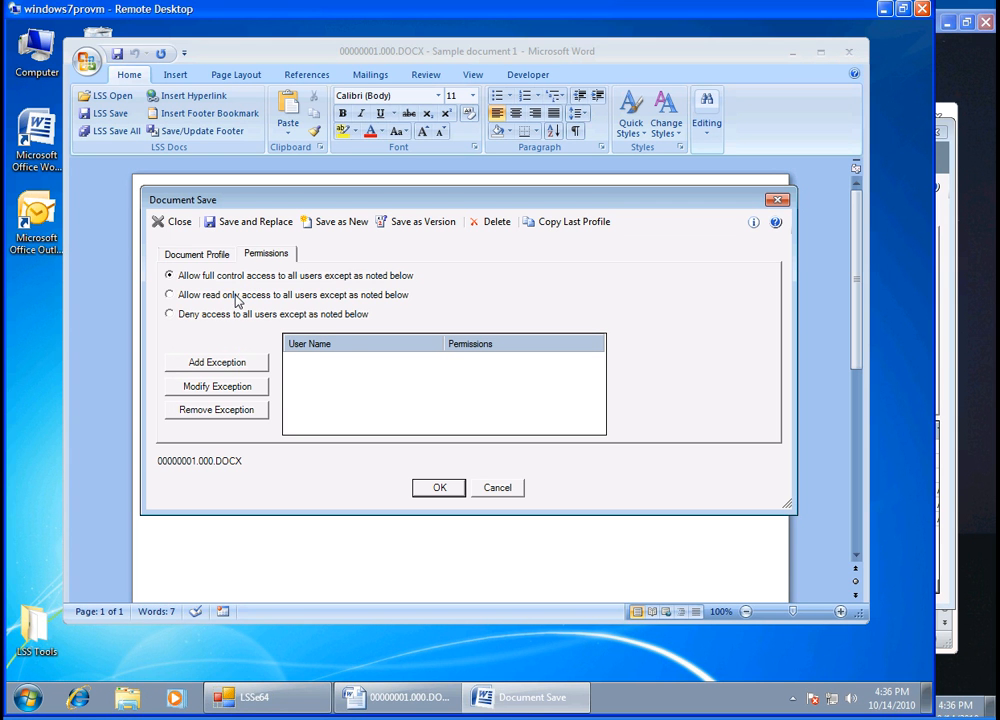
left_click(237, 297)
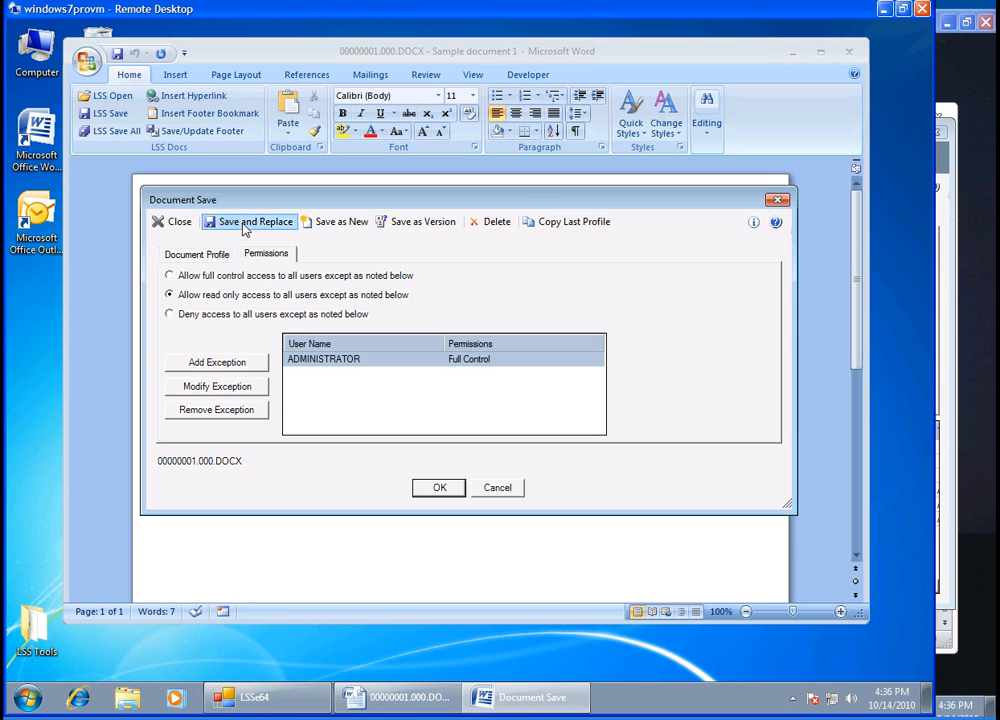
Save and replace the document with its read only permissions, and close it in Word
left_click(244, 224)
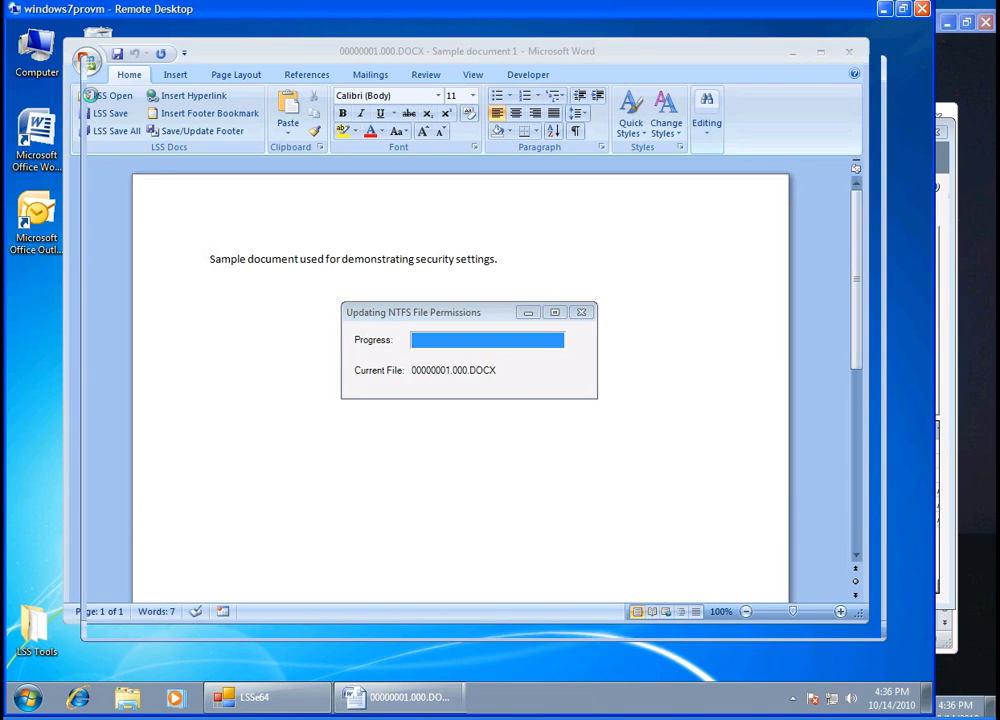
left_click(87, 62)
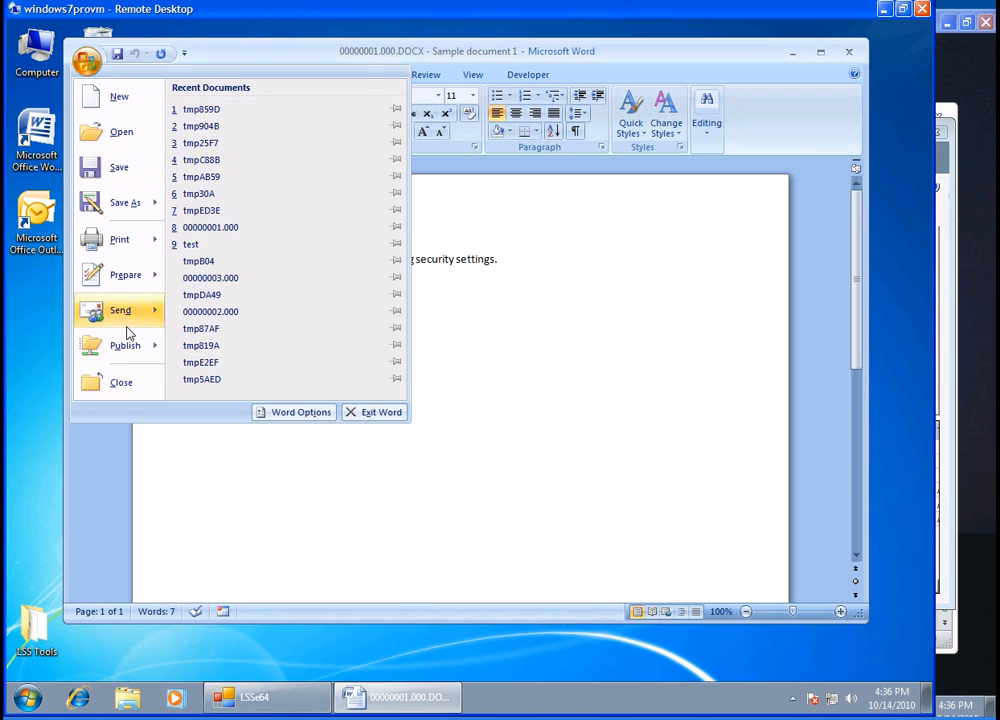
mouse_move(133, 358)
left_click(122, 380)
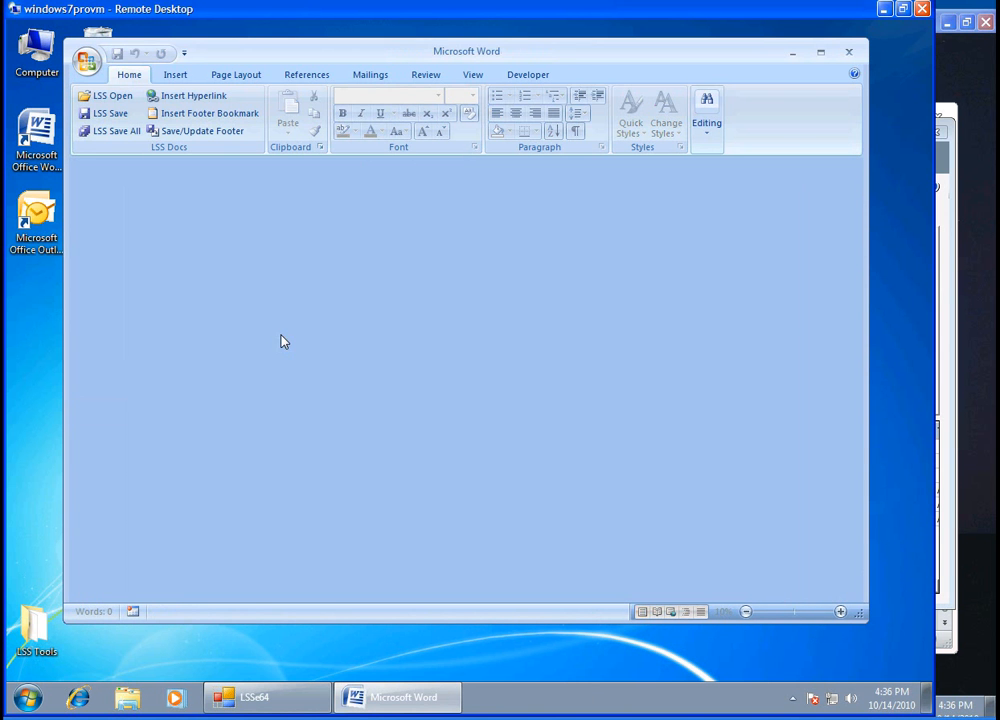
Switch to the windows7pro64vm session, open 00000001.000.DOCX as read-only from the document search and close the search
left_click(969, 256)
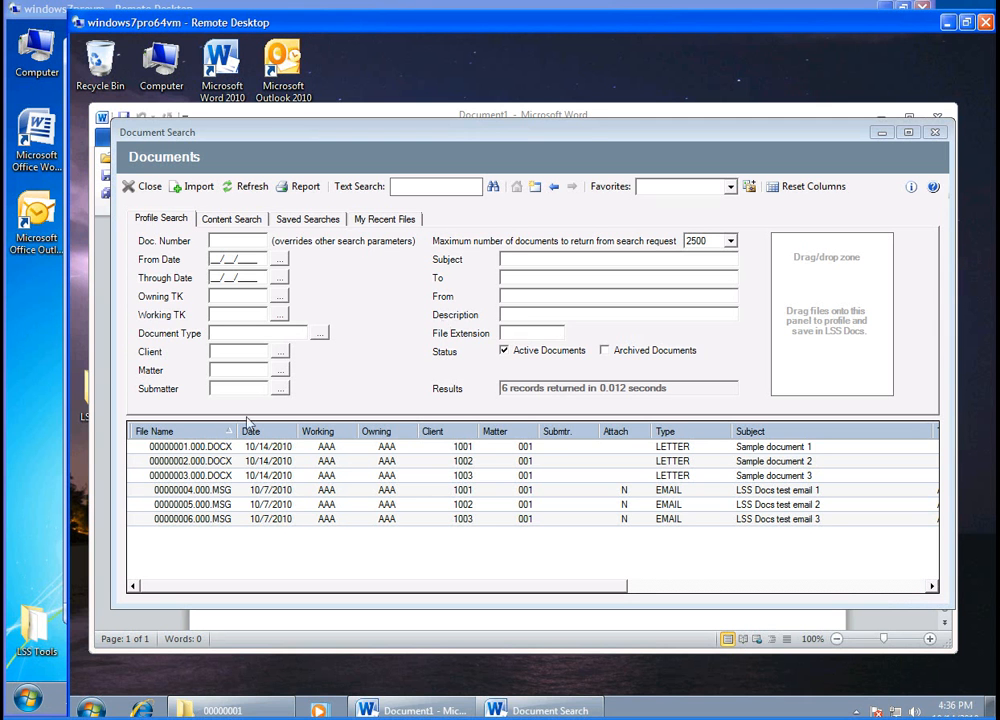
double_click(190, 452)
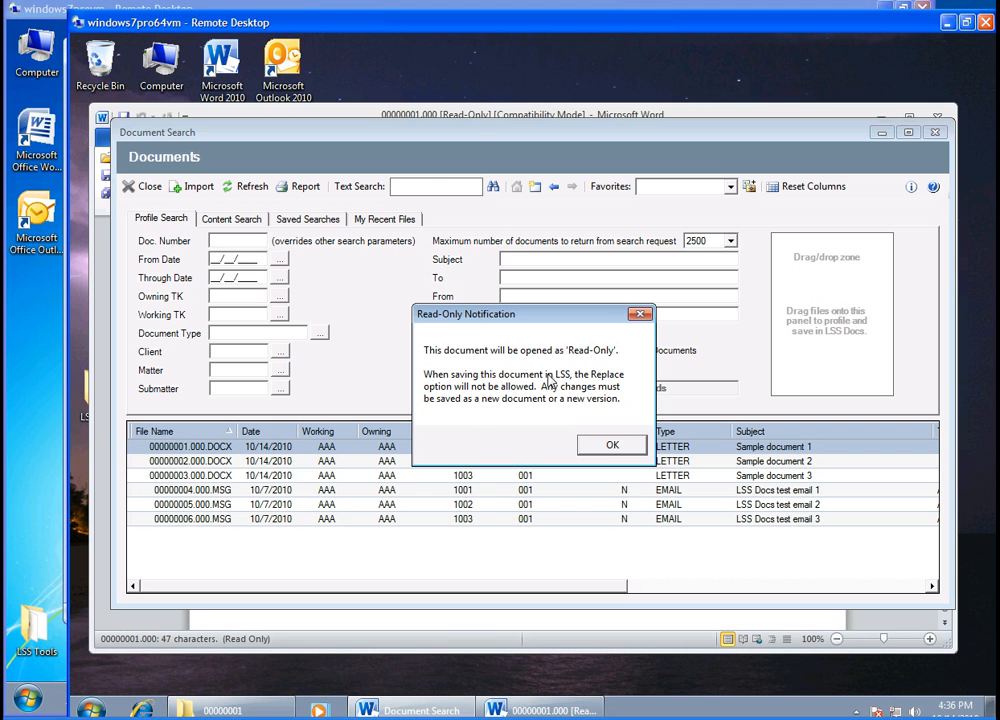
left_click(607, 446)
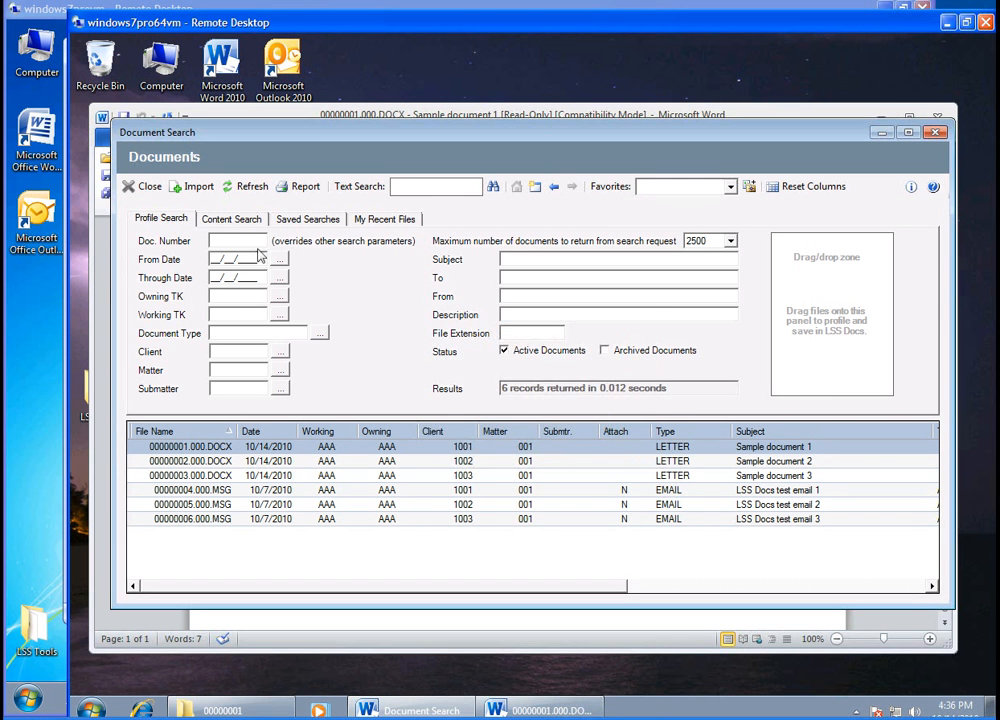
left_click(141, 186)
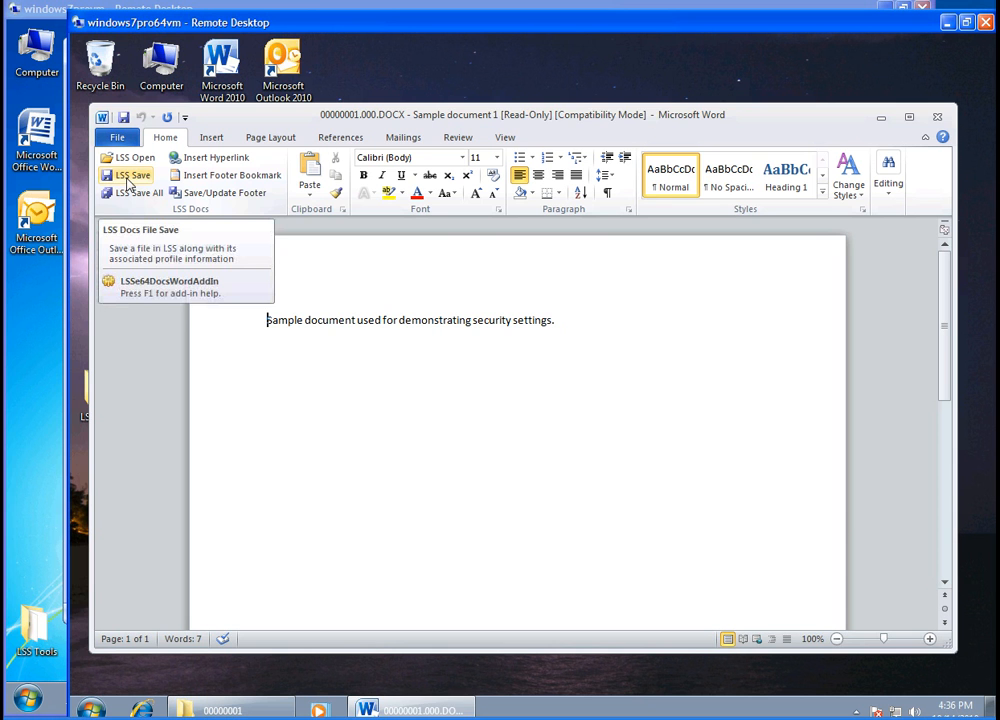
Examine the LSS save options available for the read-only document, cancel saving and close the document
left_click(128, 181)
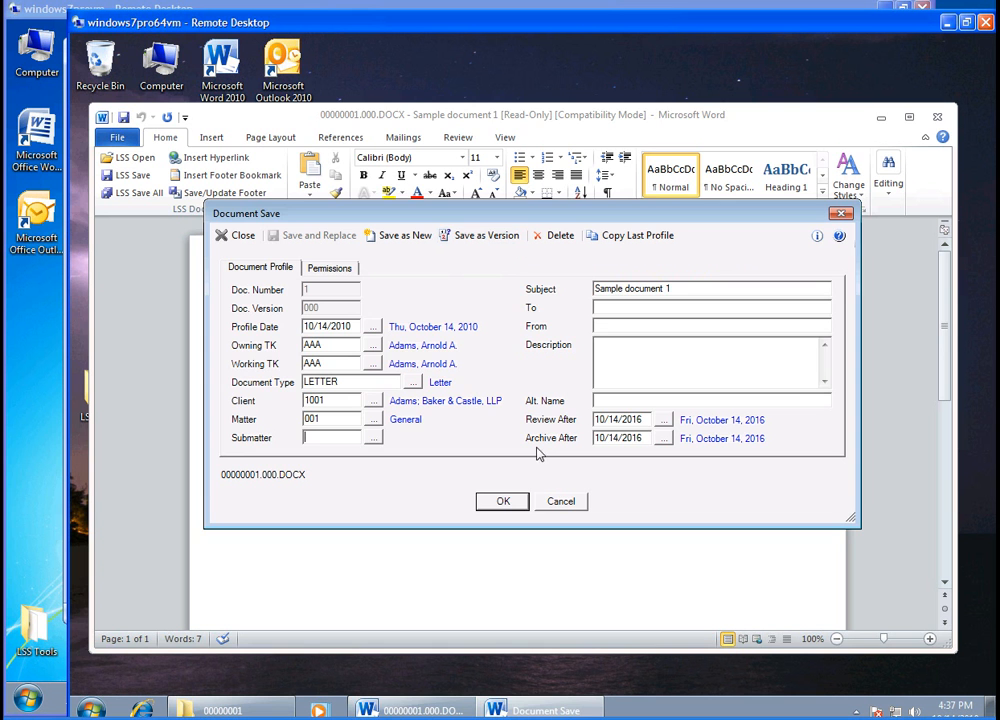
left_click(558, 501)
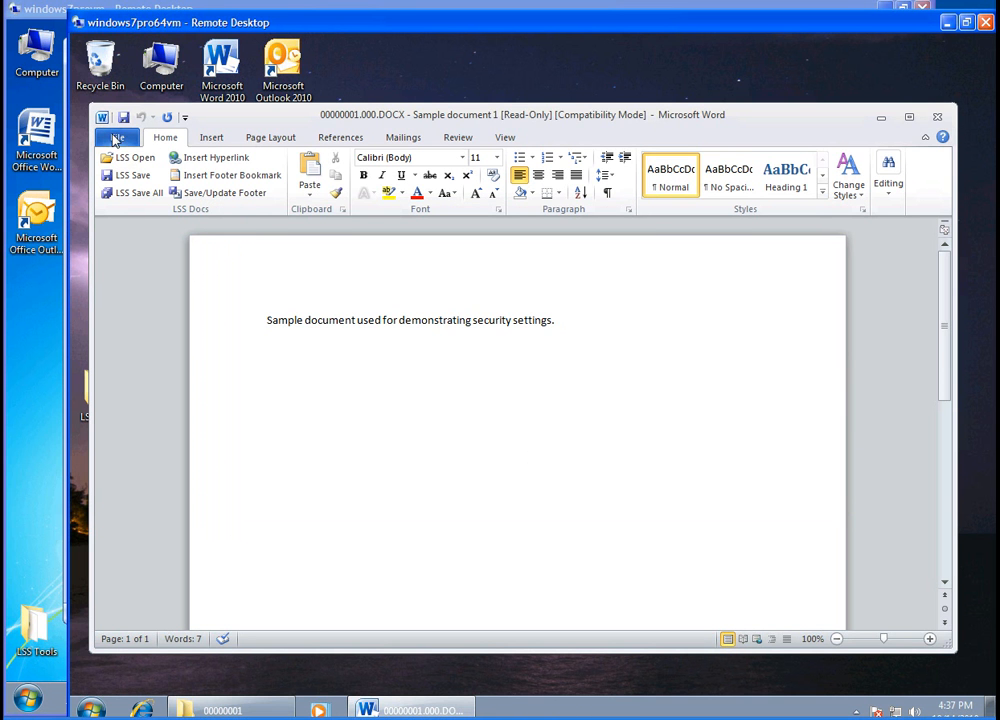
left_click(116, 139)
left_click(138, 230)
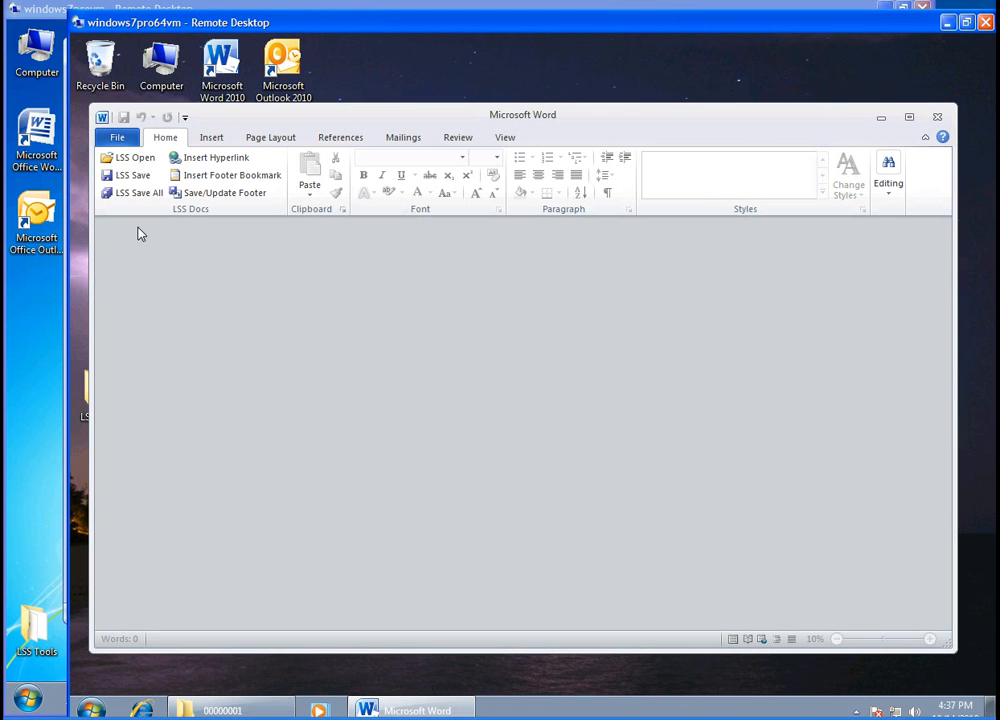
Return to the windows7provm session, reopen 00000001.000.DOCX through LSS Open and close the document search
left_click(28, 353)
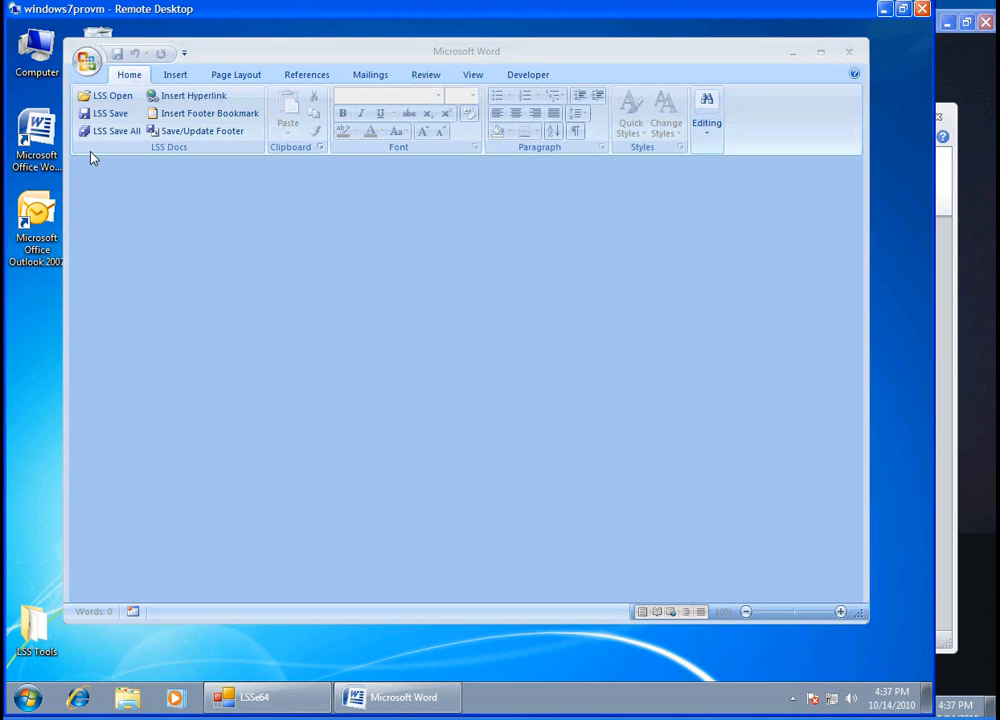
left_click(112, 96)
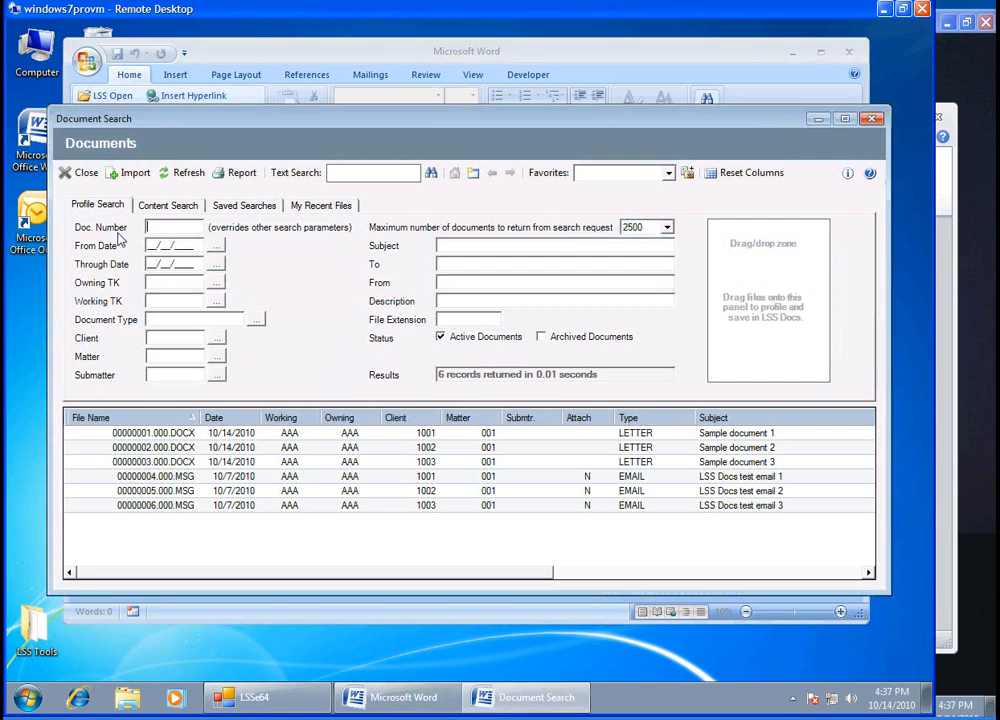
left_click(145, 436)
double_click(147, 435)
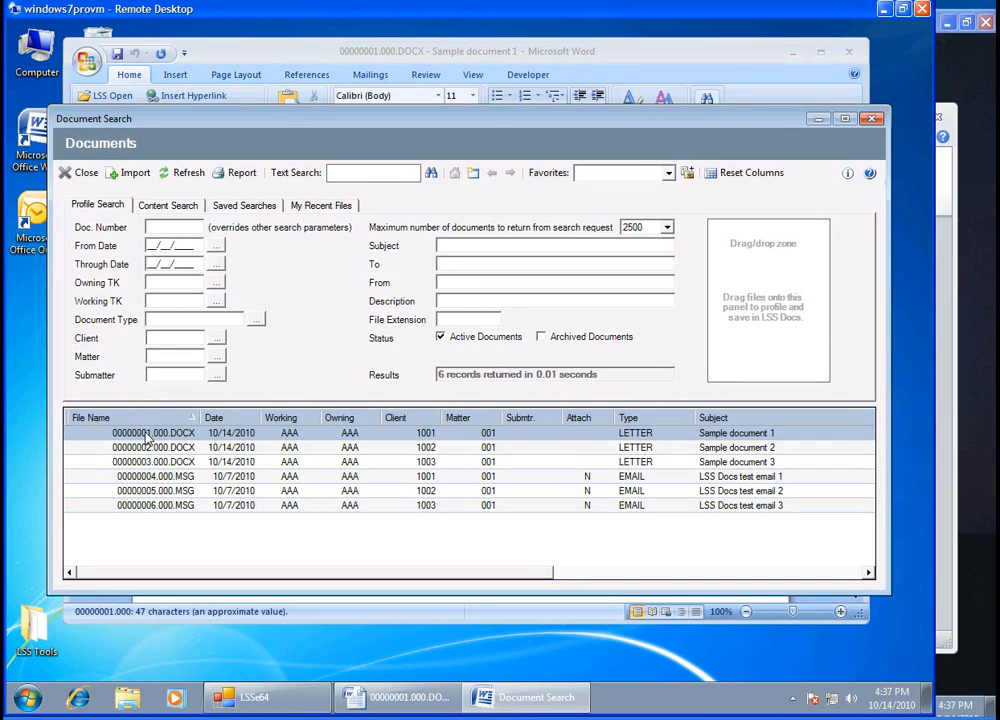
left_click(82, 175)
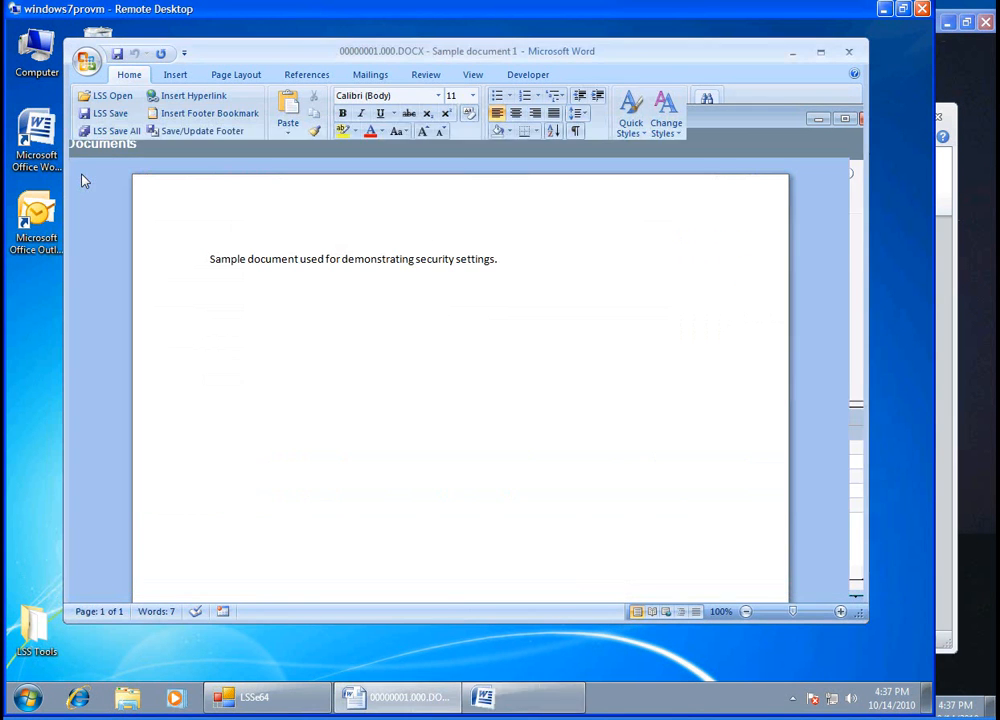
Add a Deny permission exception for the second listed user to the document's LSS permissions
left_click(113, 114)
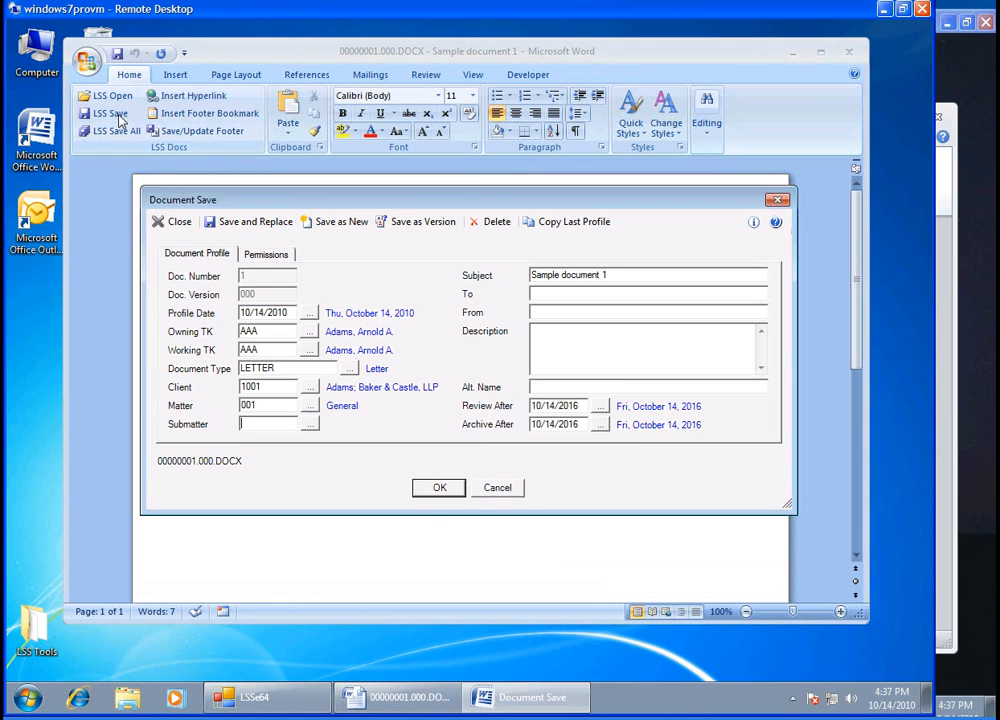
left_click(266, 256)
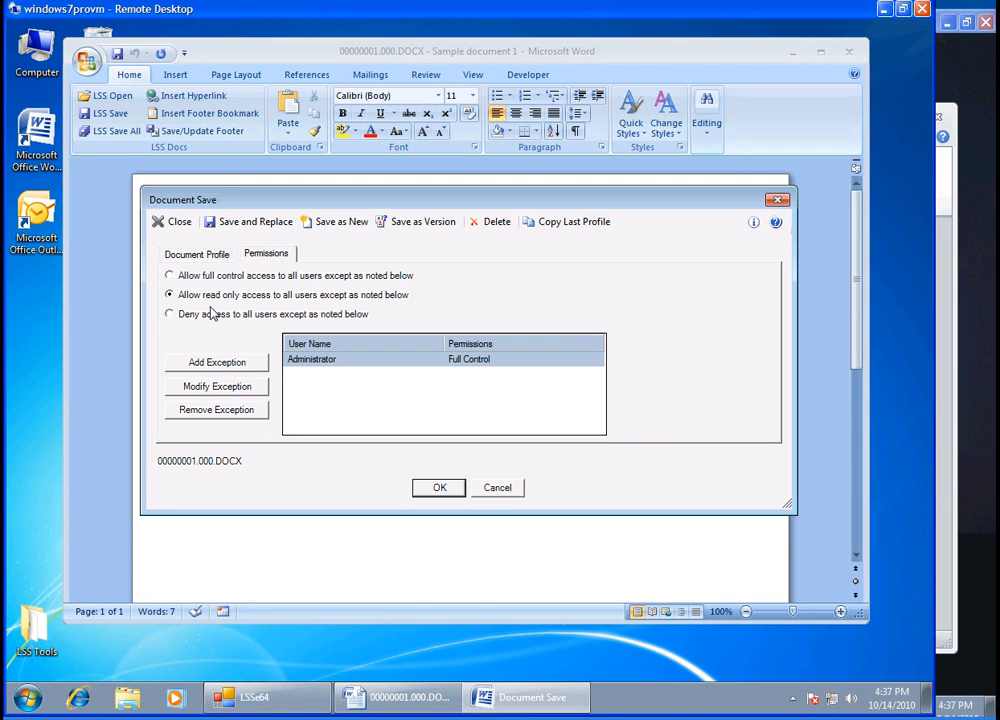
left_click(228, 364)
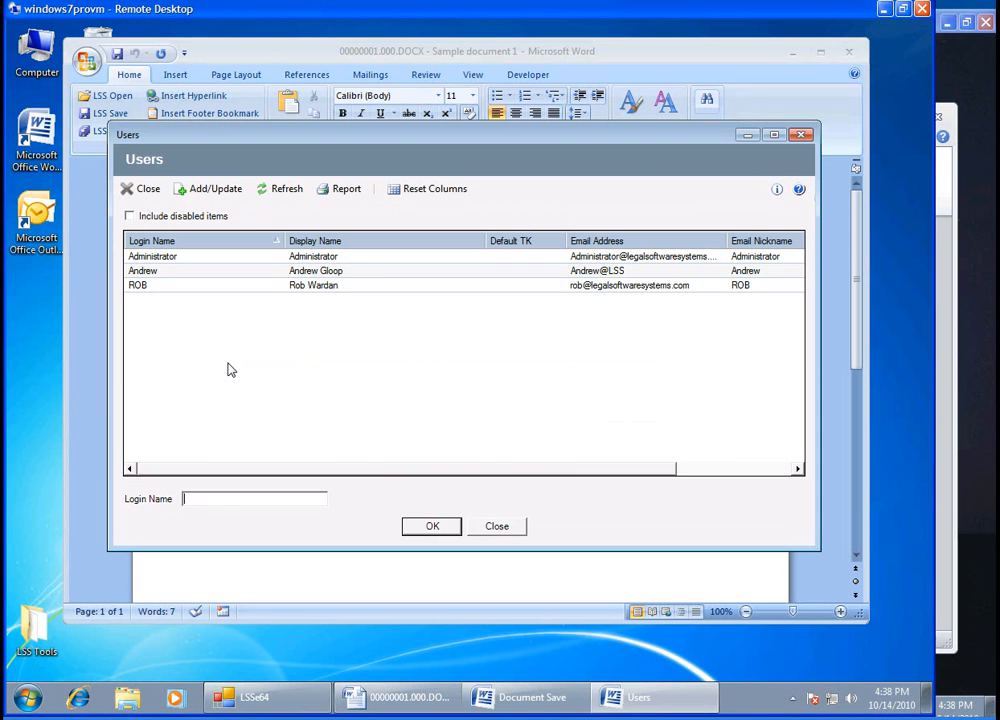
double_click(145, 271)
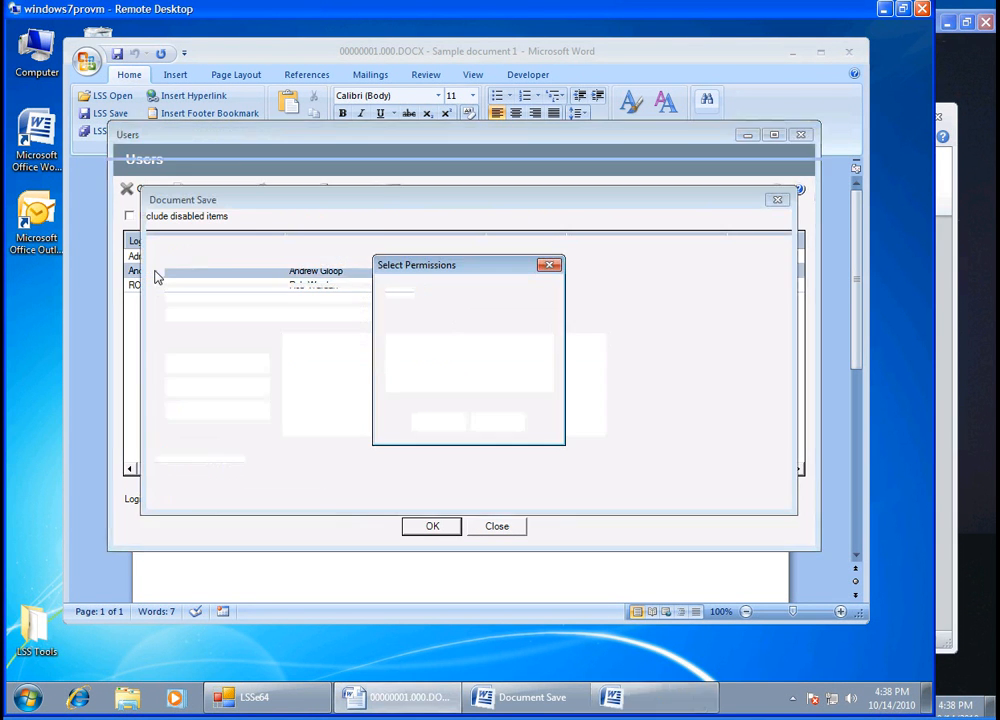
left_click(417, 378)
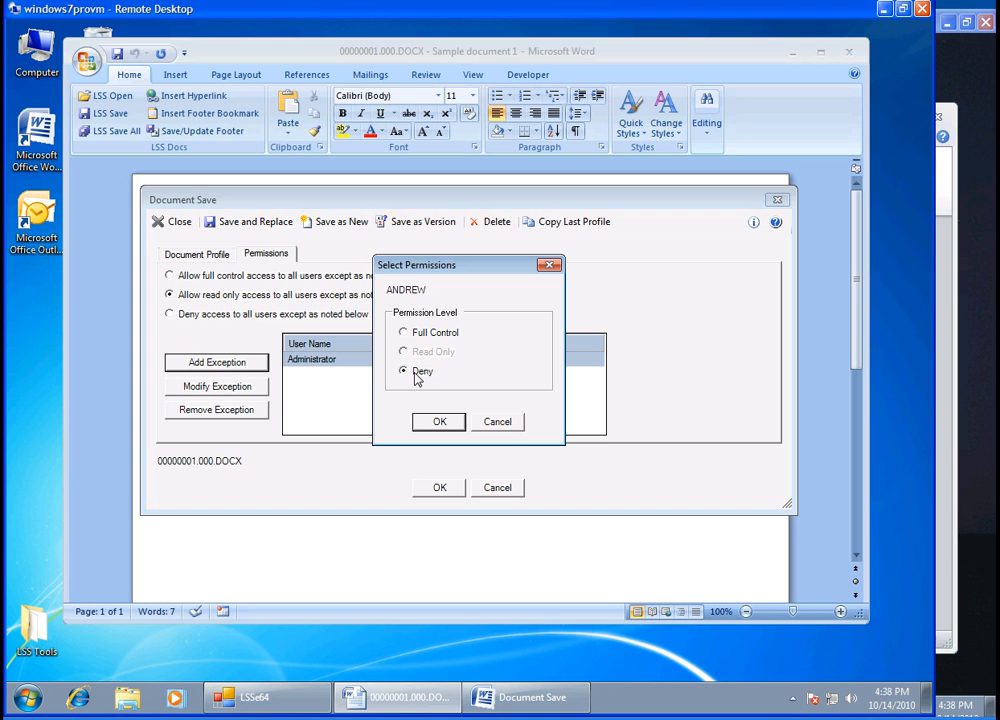
left_click(447, 424)
Save and replace the document with the new permission exception, and close it in Word
left_click(256, 225)
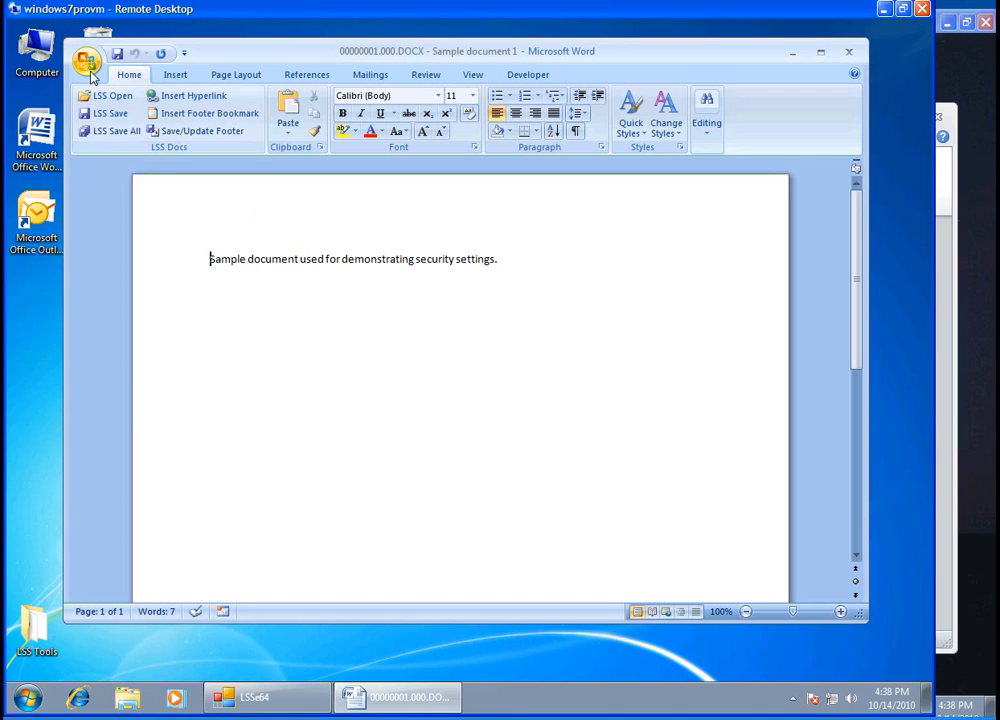
left_click(86, 60)
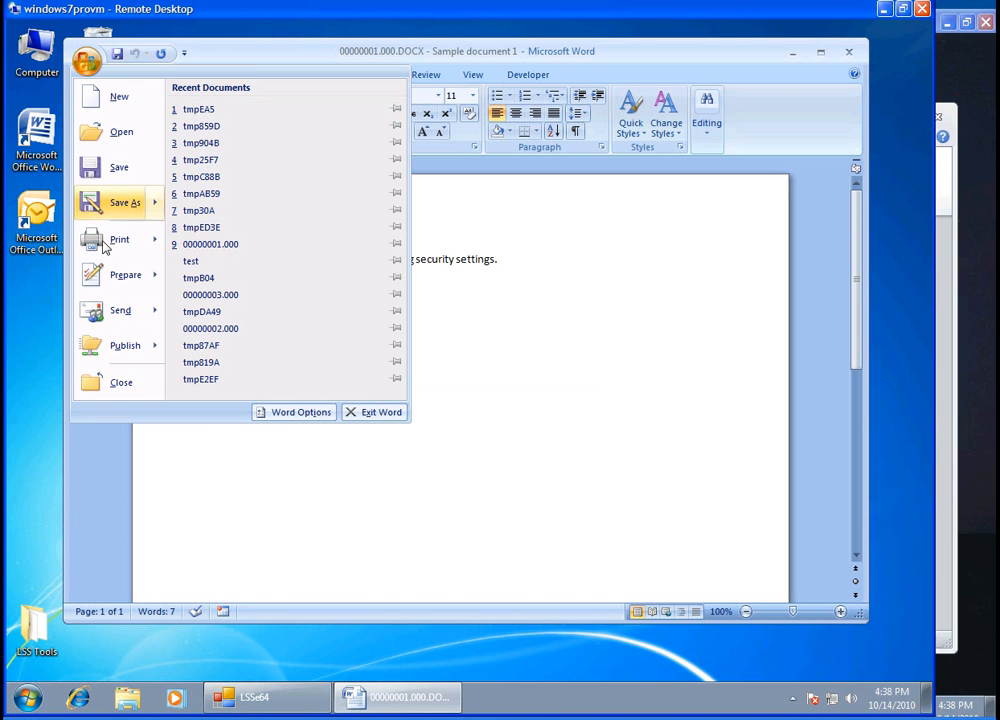
left_click(123, 383)
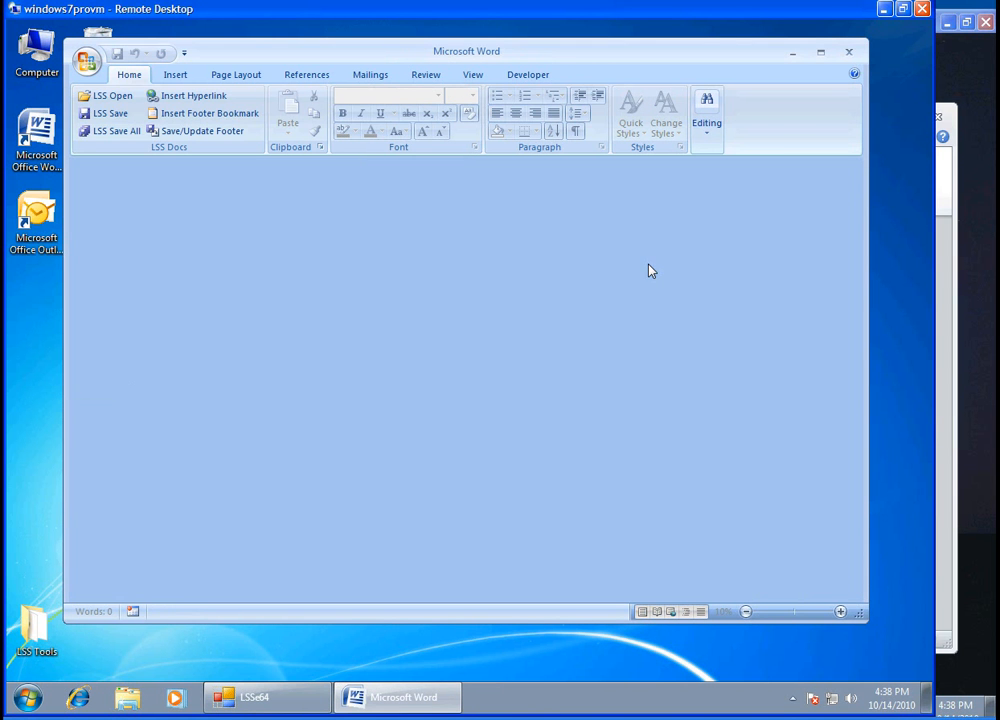
Switch to the windows7pro64vm session and check which documents the LSS document search lists
left_click(966, 212)
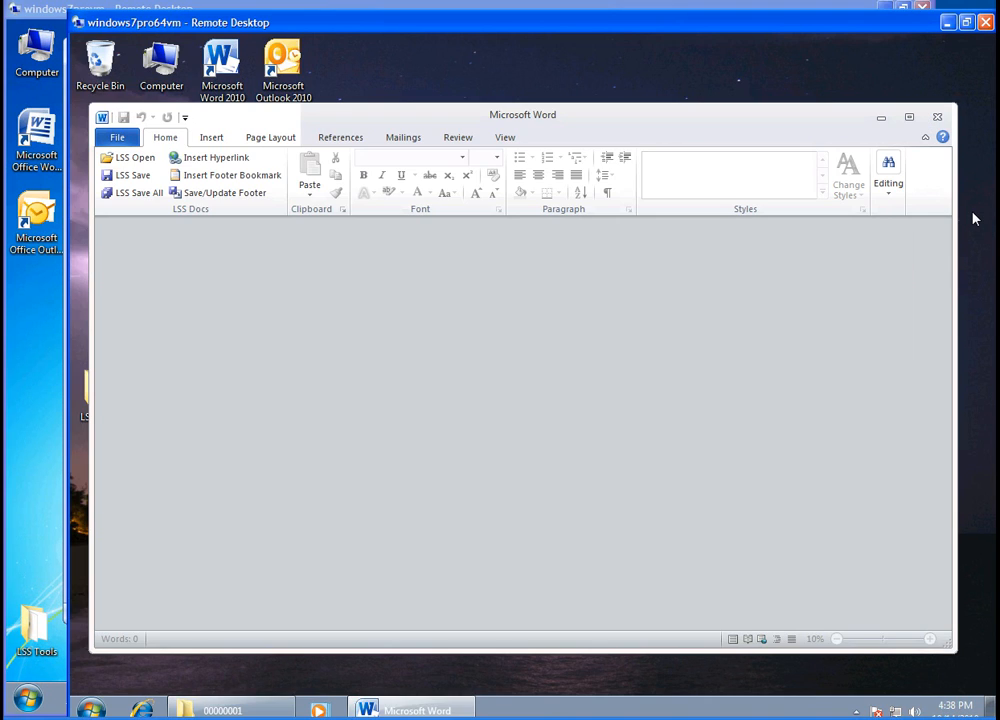
left_click(136, 160)
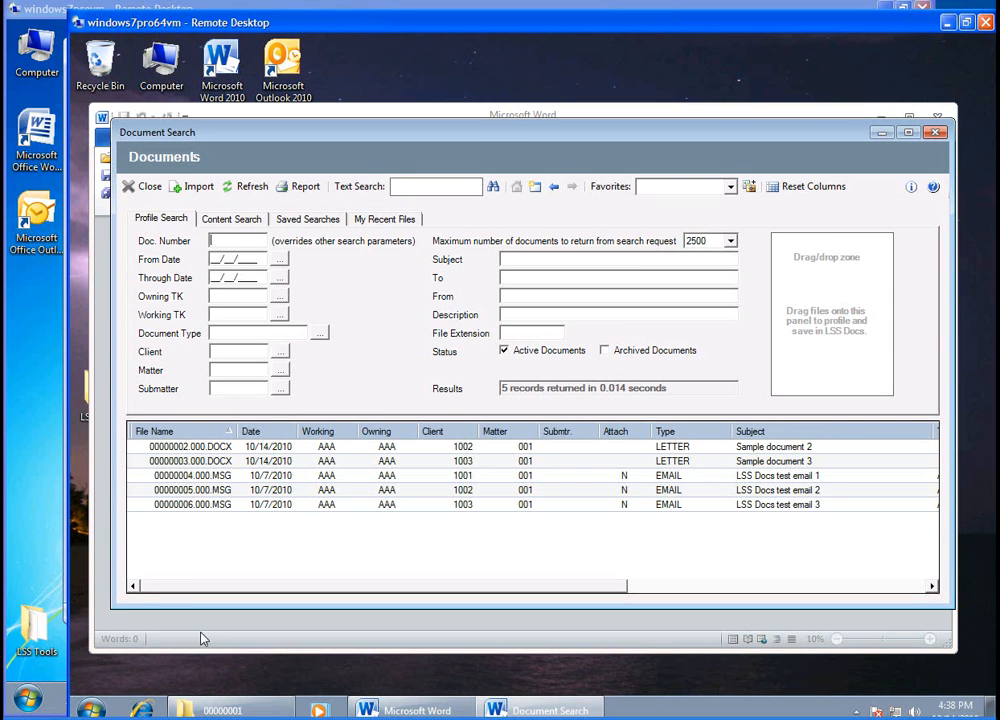
Try to open 00000001.000 directly from the docsdemo network folder in the file explorer
left_click(218, 707)
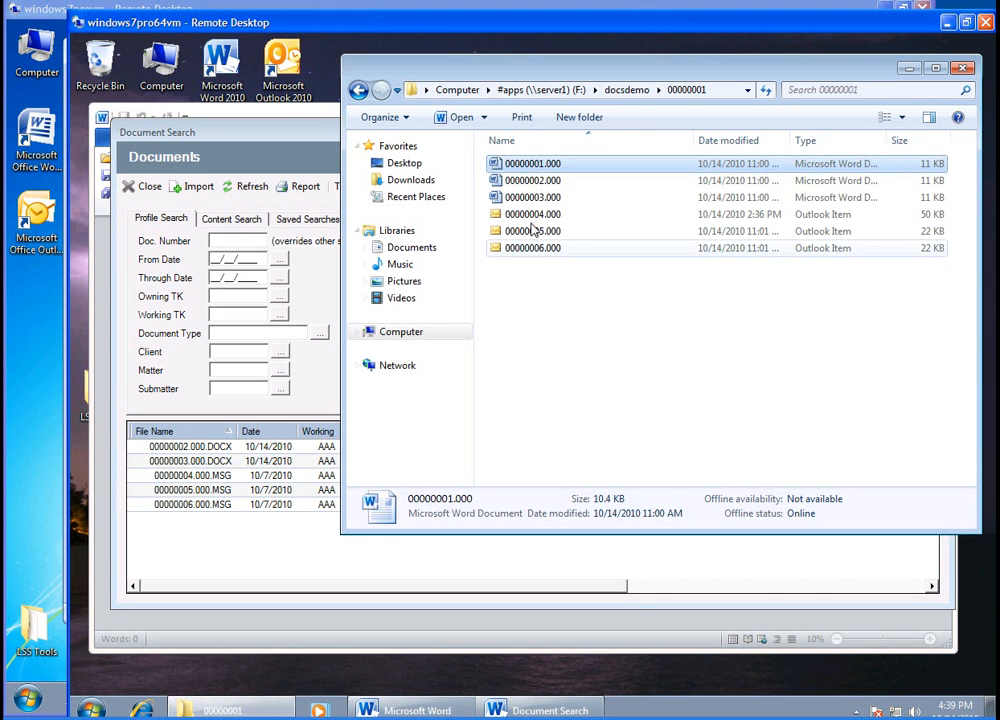
right_click(527, 164)
left_click(566, 175)
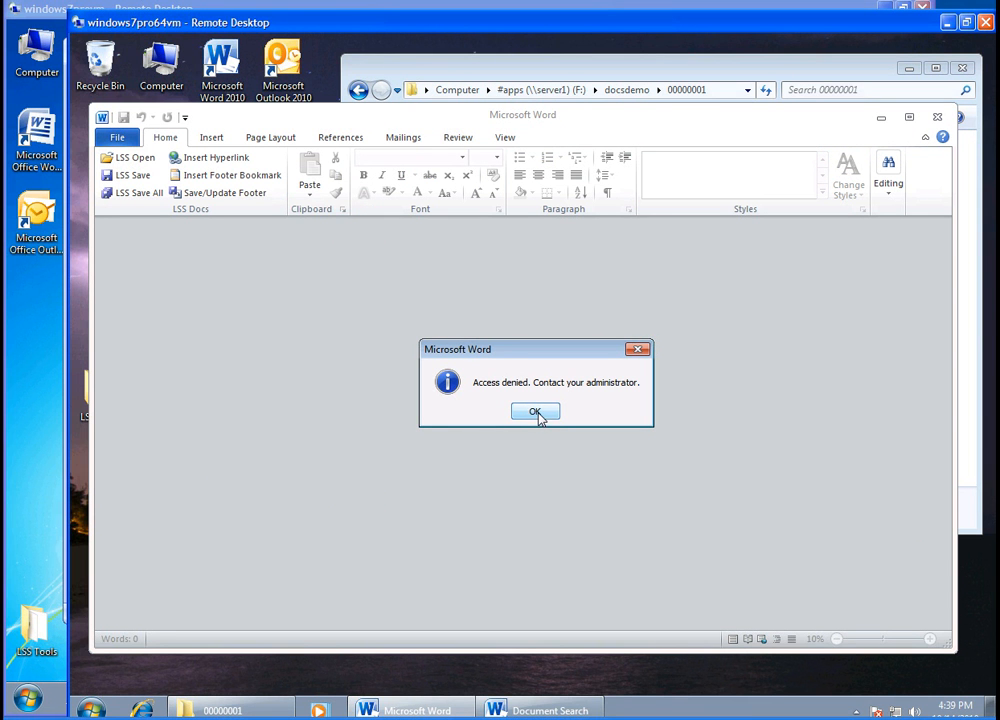
Dismiss the access message in Word and close the 00000001 folder window
left_click(536, 412)
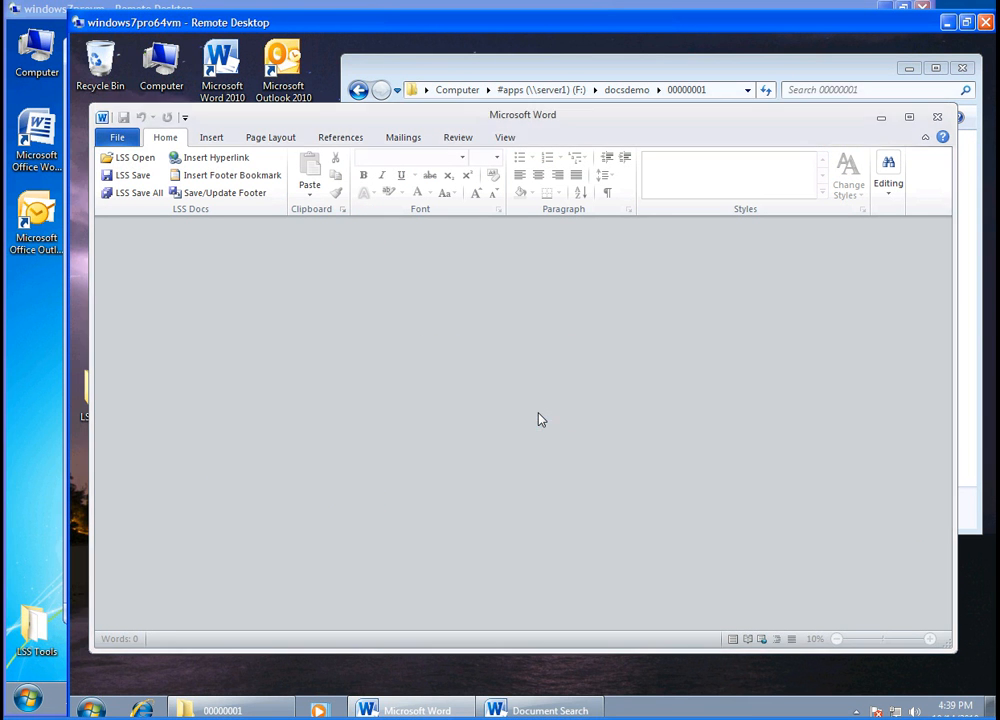
left_click(658, 76)
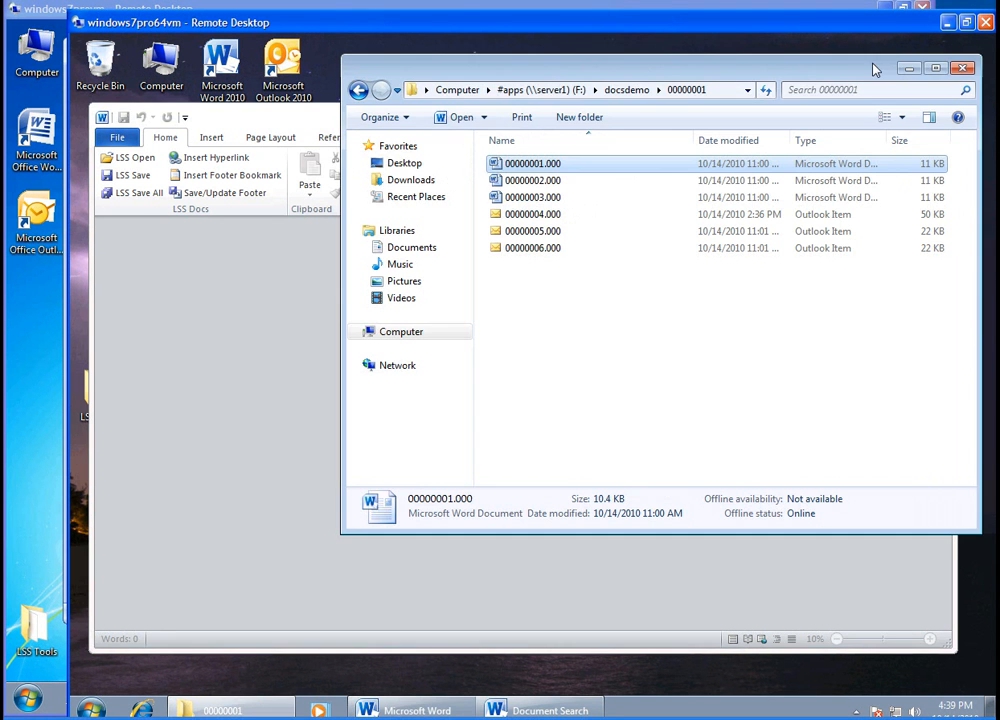
left_click(958, 68)
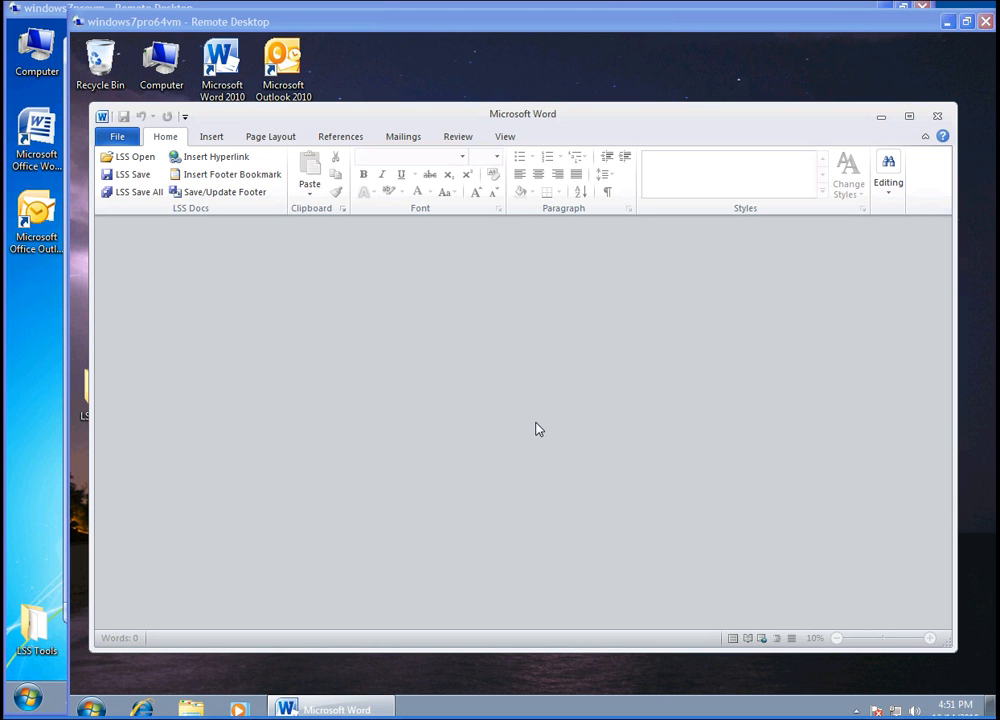
Switch to the windows7provm session and open the Legal Software Systems, Inc. client record for editing in LSSe64
left_click(44, 443)
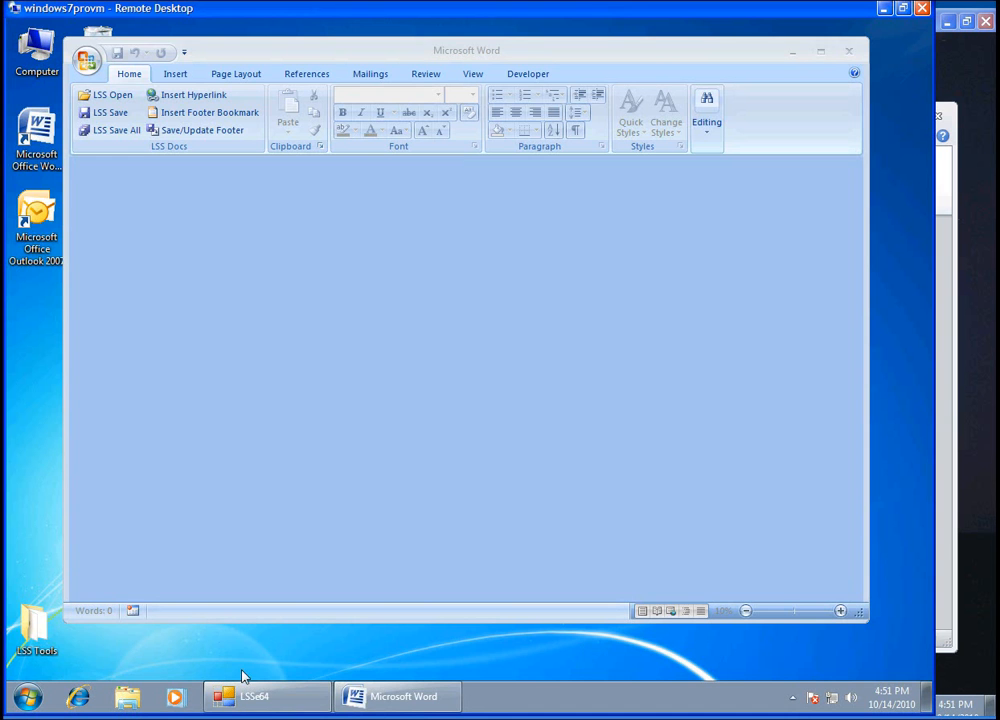
left_click(252, 698)
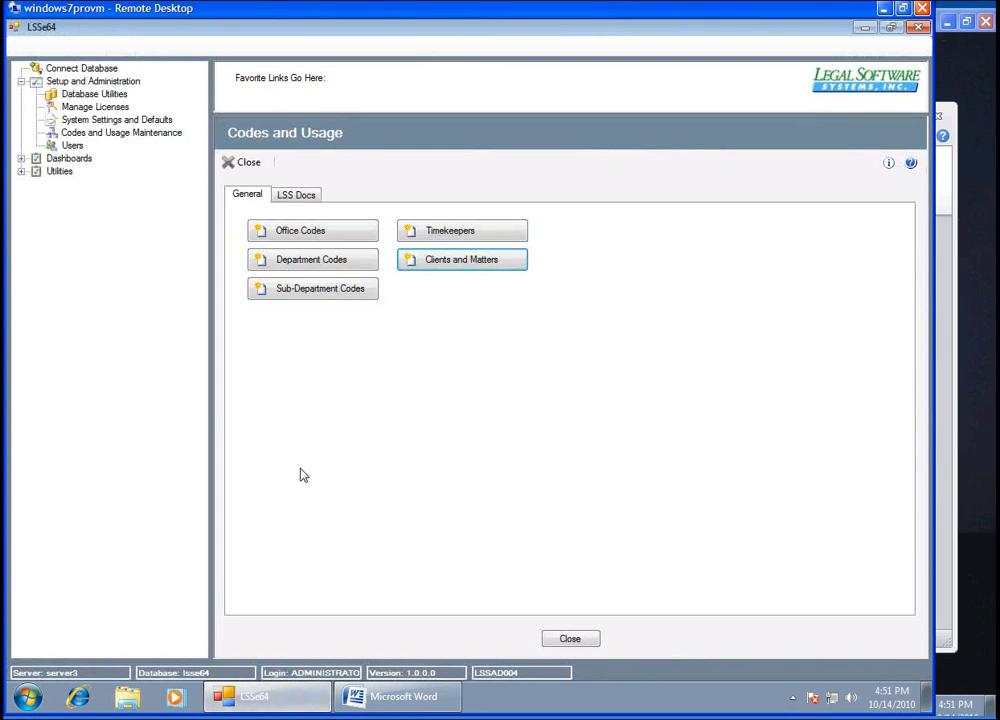
left_click(437, 265)
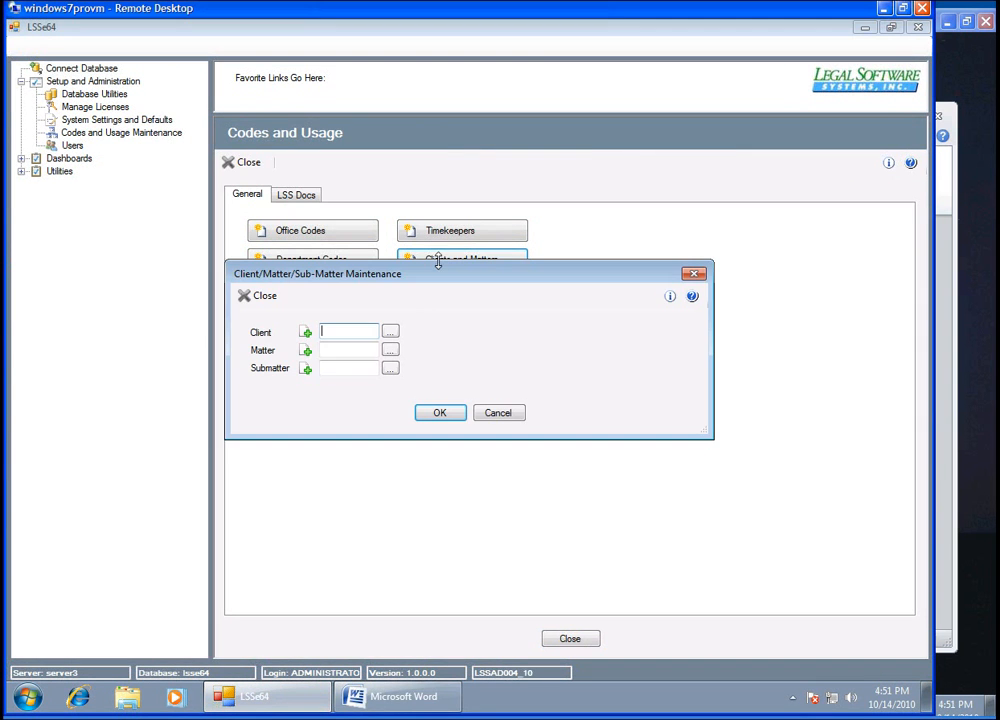
left_click(397, 334)
left_click(278, 305)
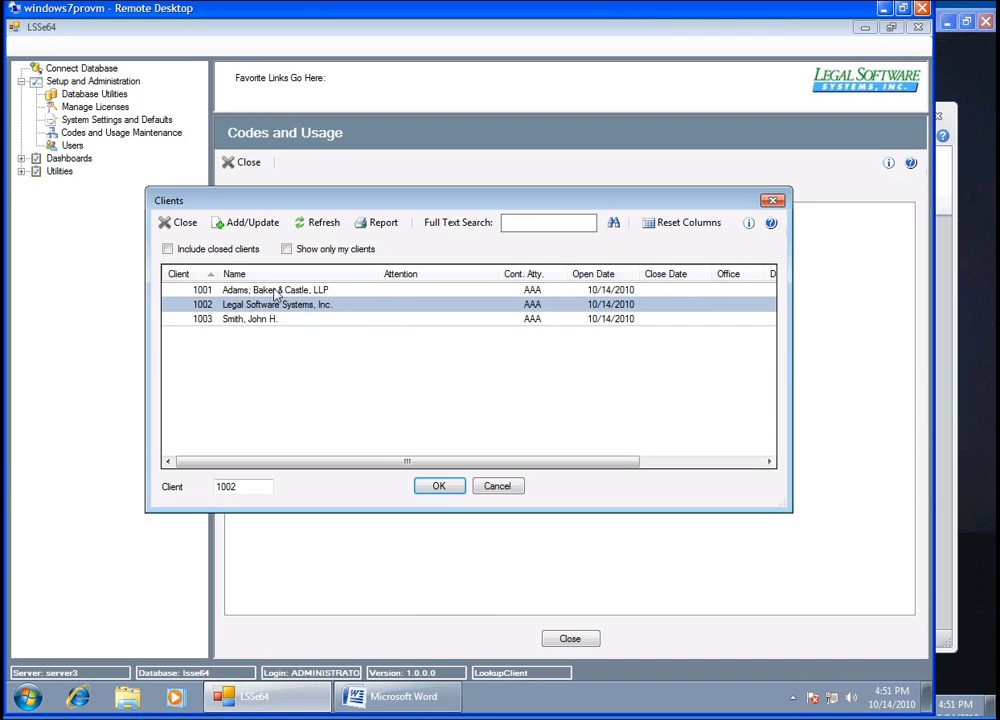
left_click(259, 232)
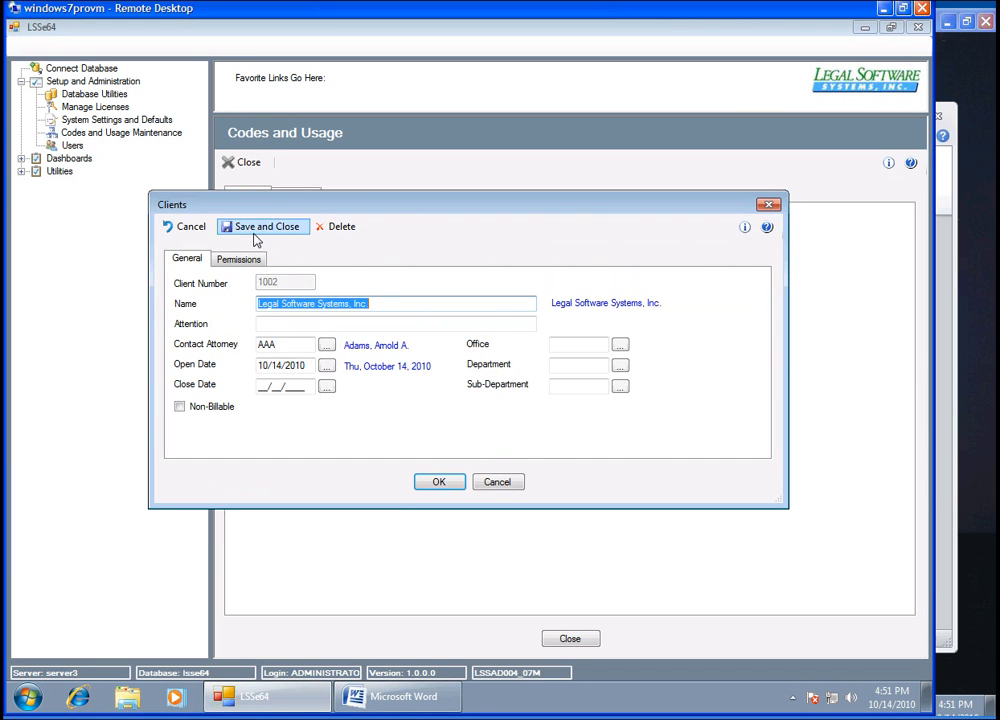
Set the client's permissions to deny access to all users except as noted, save the record, and minimize LSSe64
left_click(251, 259)
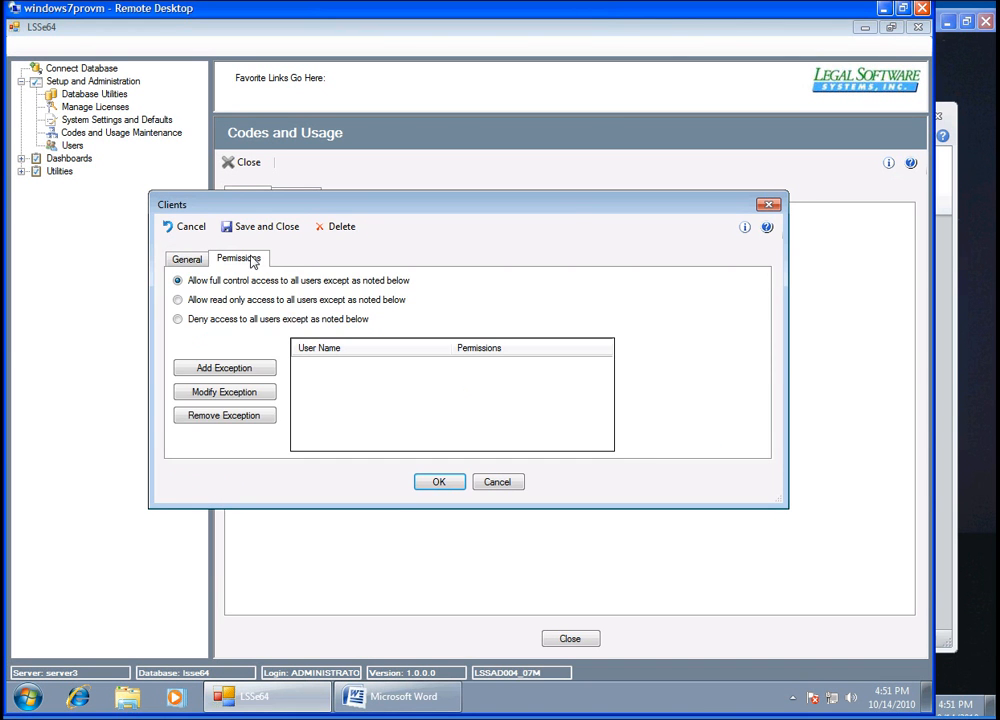
left_click(234, 322)
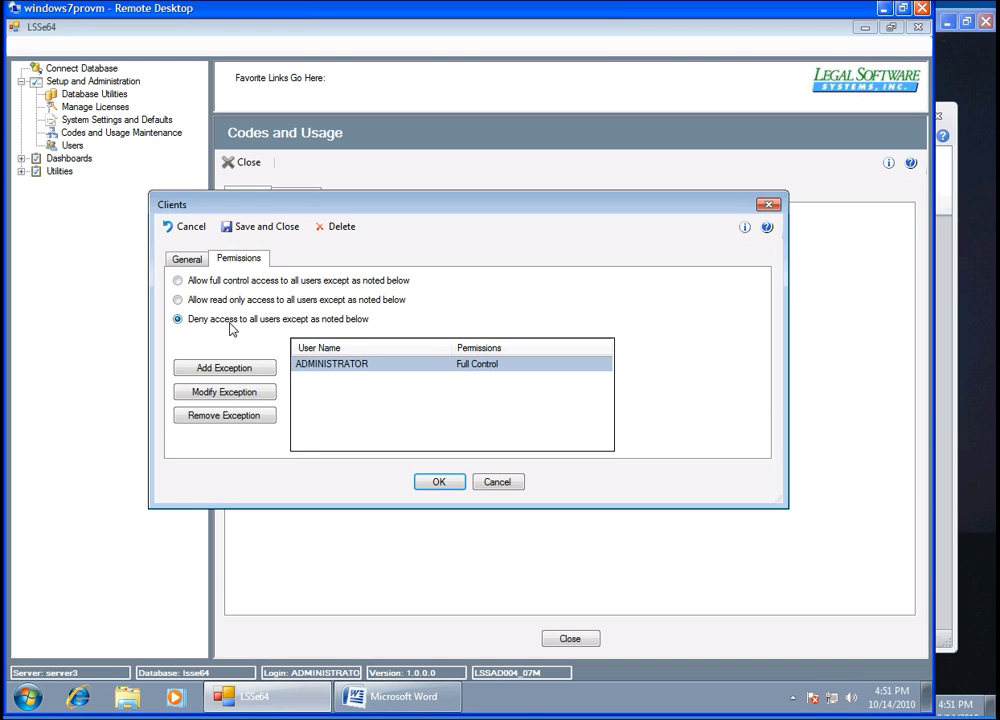
left_click(270, 226)
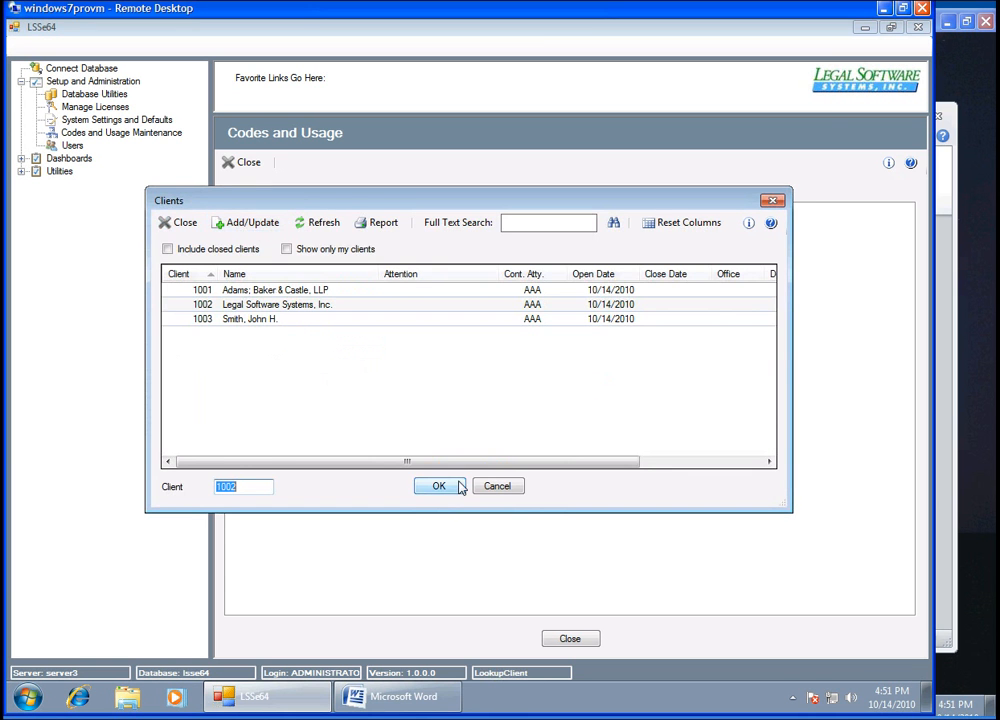
left_click(484, 488)
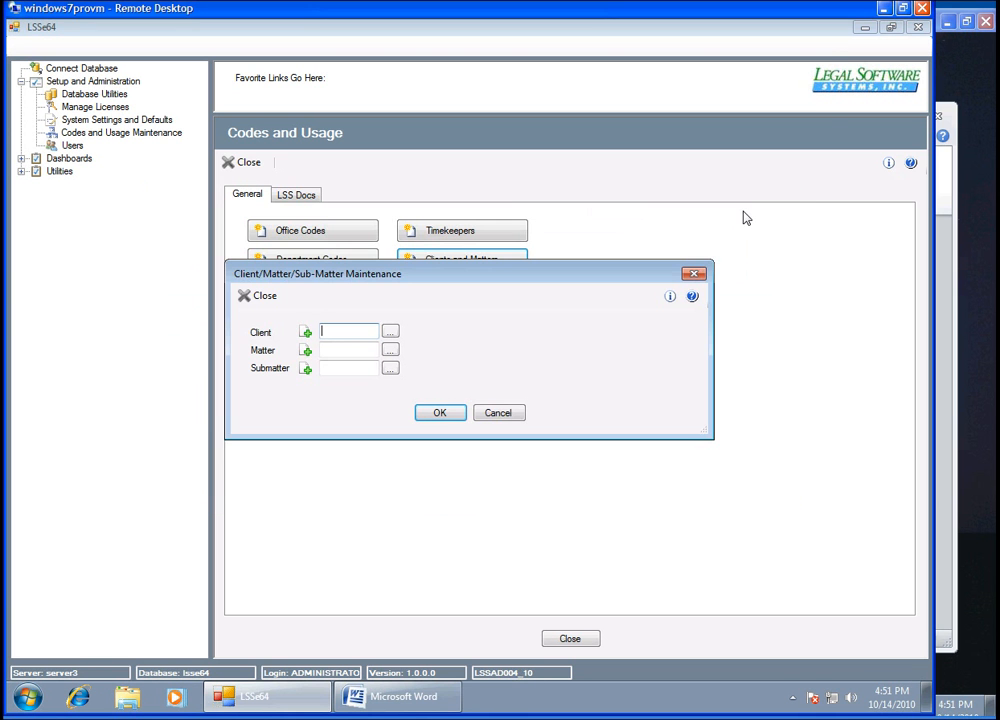
left_click(500, 420)
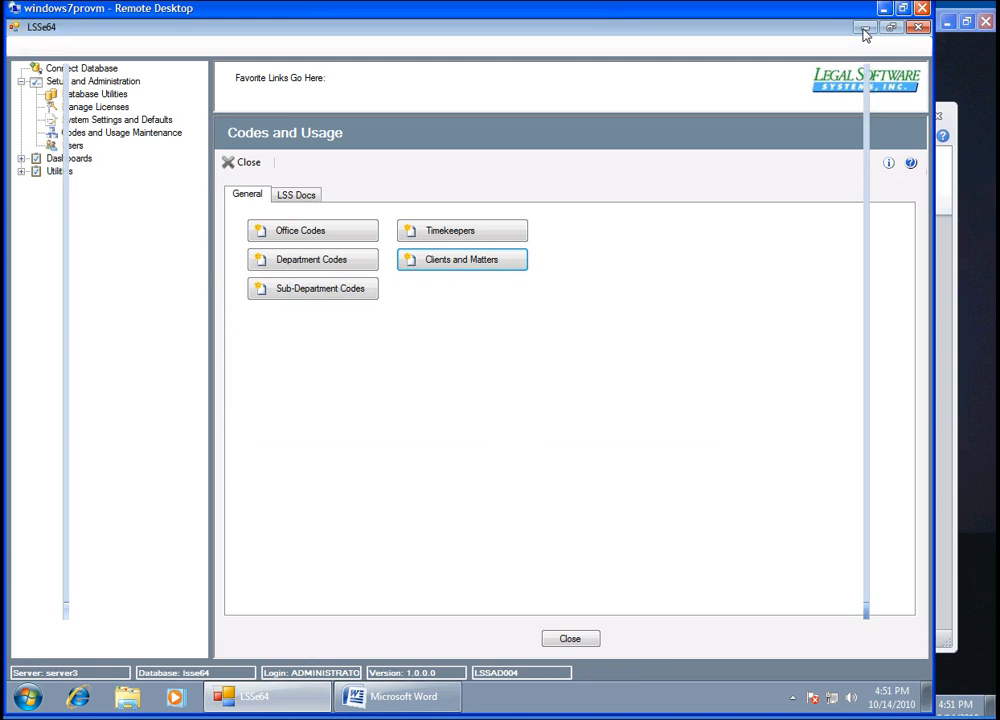
left_click(866, 33)
In the windows7pro64vm session, check the documents in the LSS document search and search its client lookup for "legal"
left_click(969, 134)
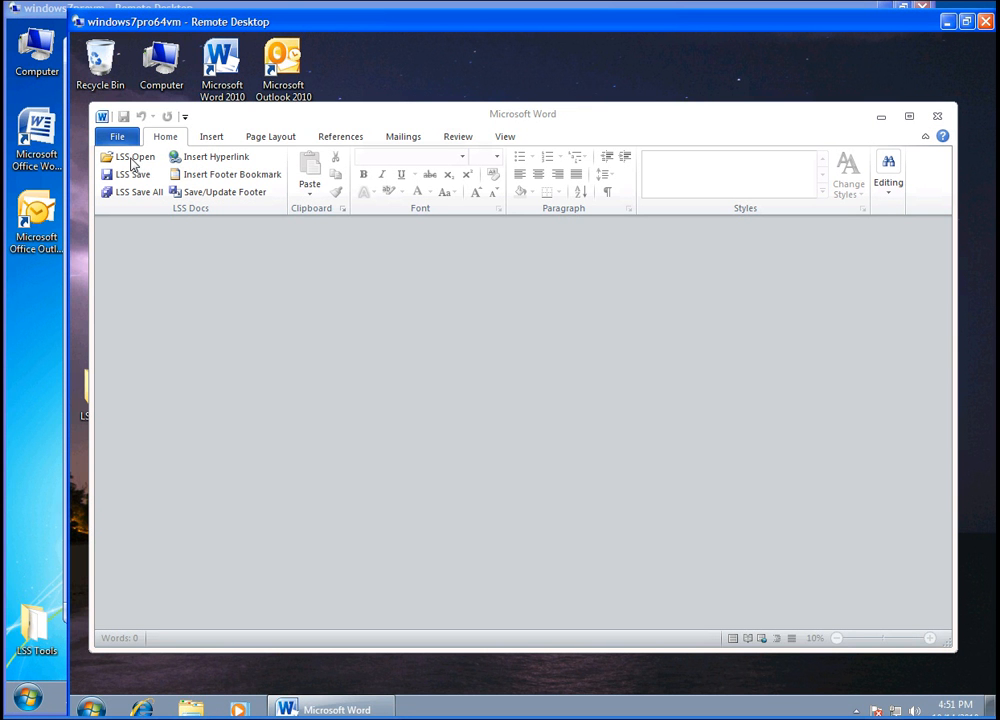
left_click(133, 158)
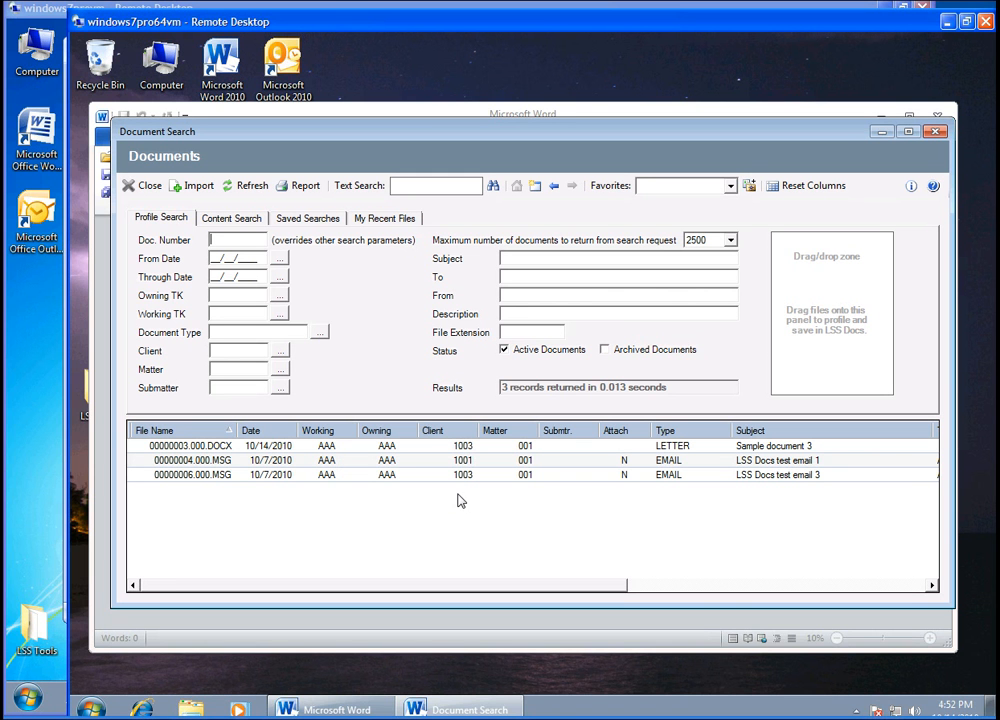
left_click(281, 352)
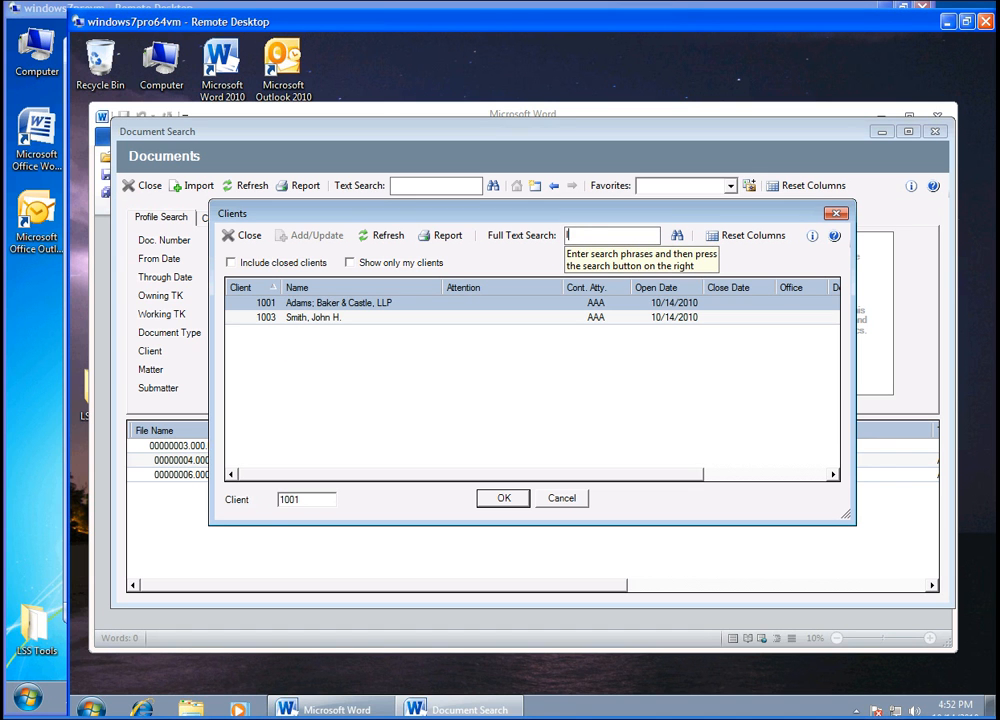
type("legal")
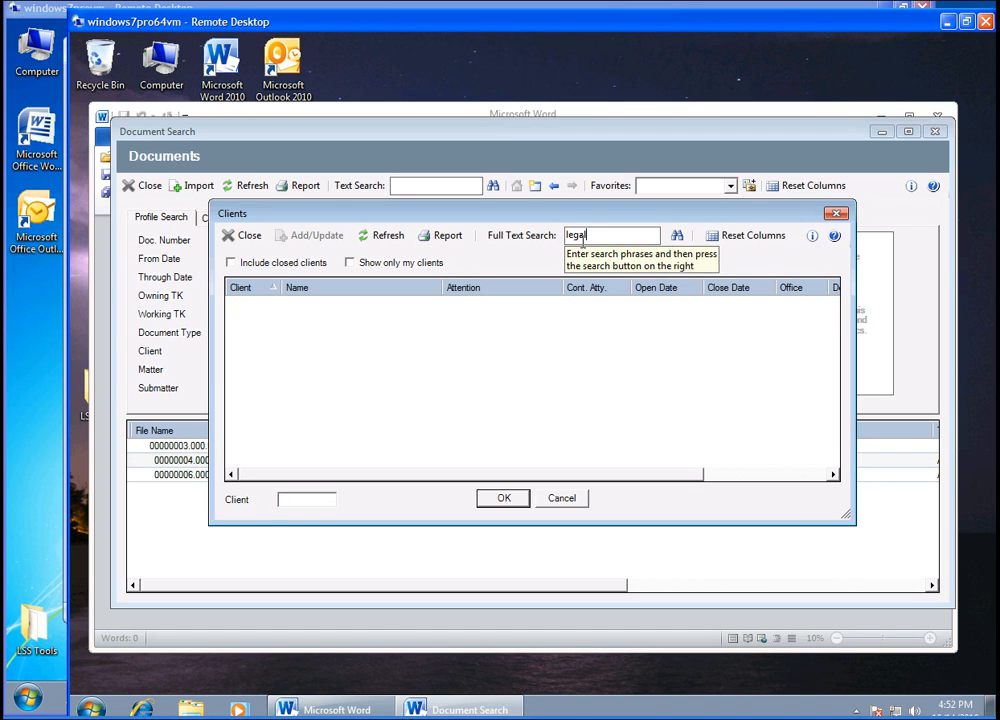
key("BackSpace")
key("BackSpace")
key("BackSpace")
key("BackSpace")
key("BackSpace")
left_click(560, 499)
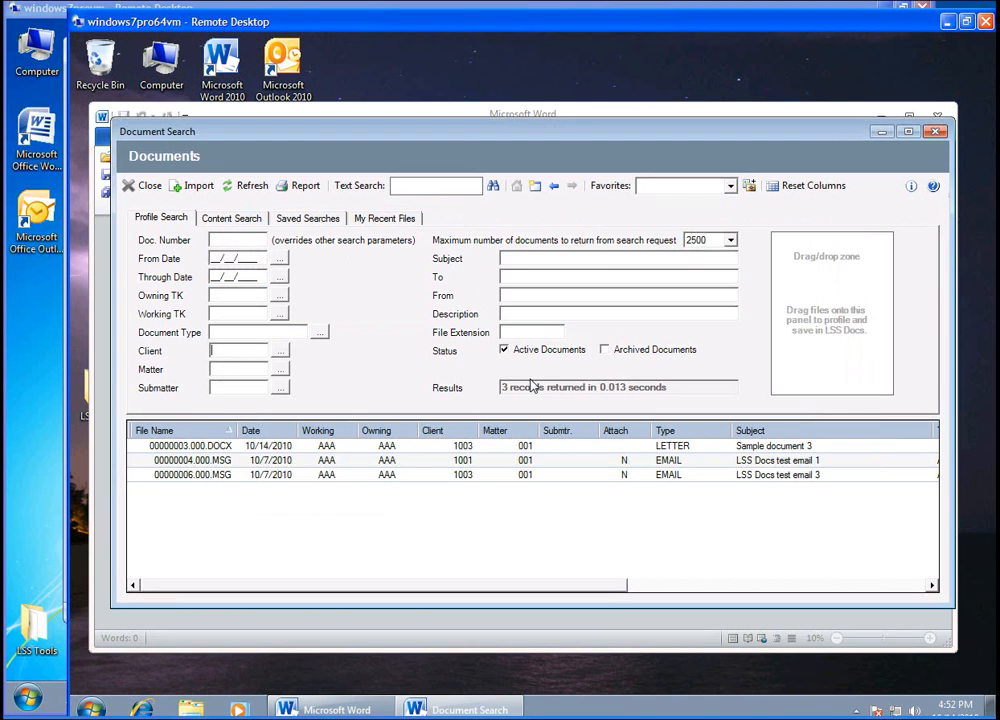
left_click(143, 185)
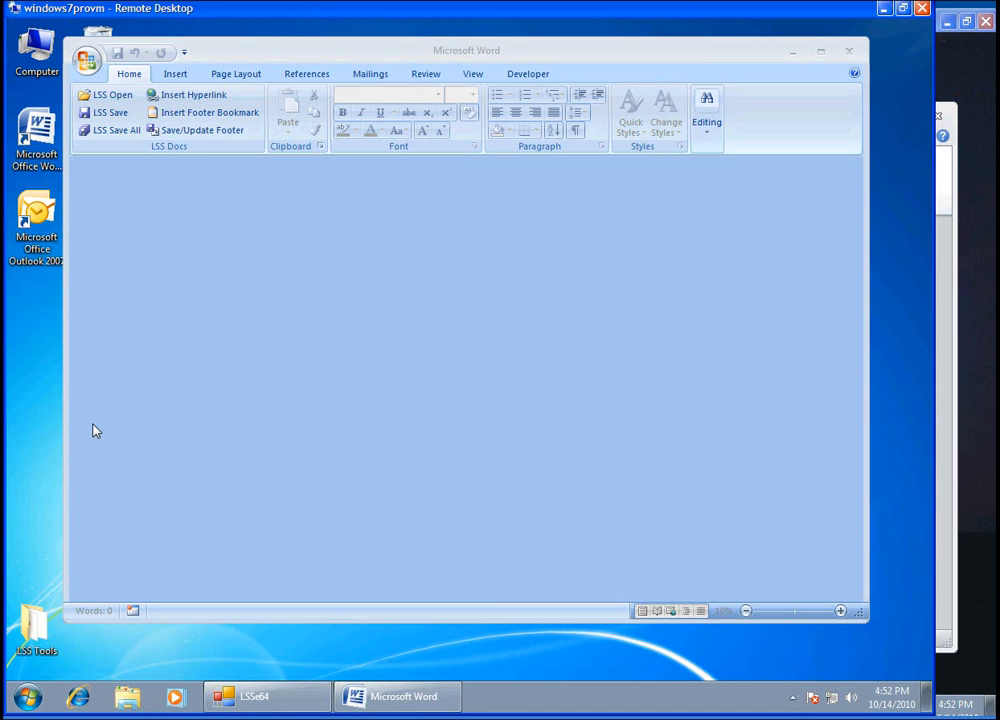
In LSSe64 on windows7provm, set the second listed user's matter security to deny access to all clients and matters except as noted
left_click(264, 698)
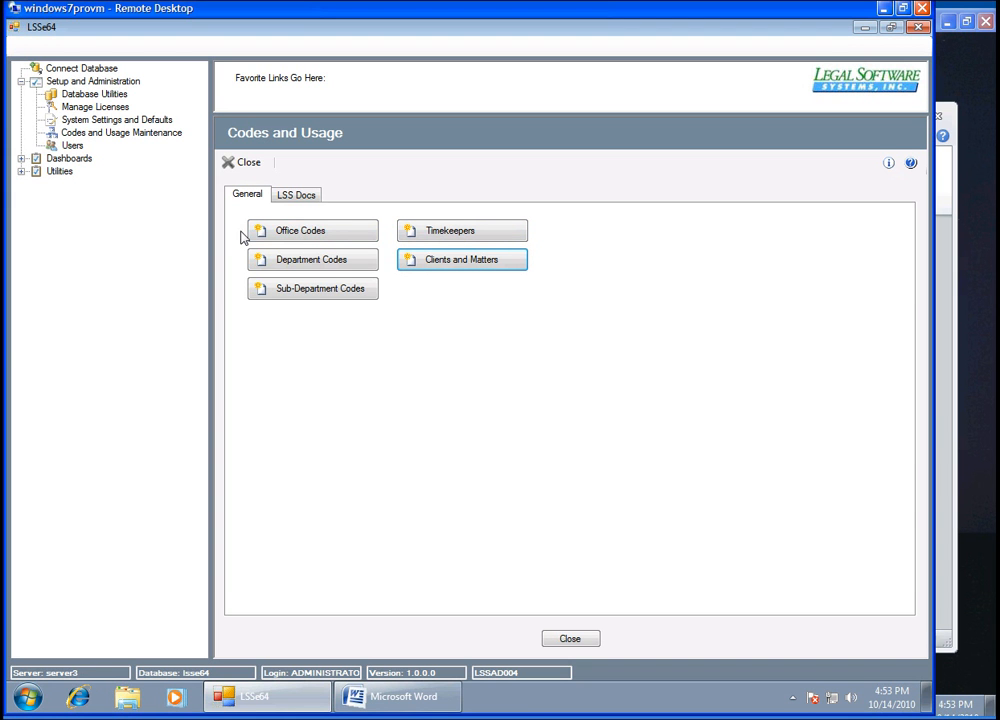
left_click(72, 147)
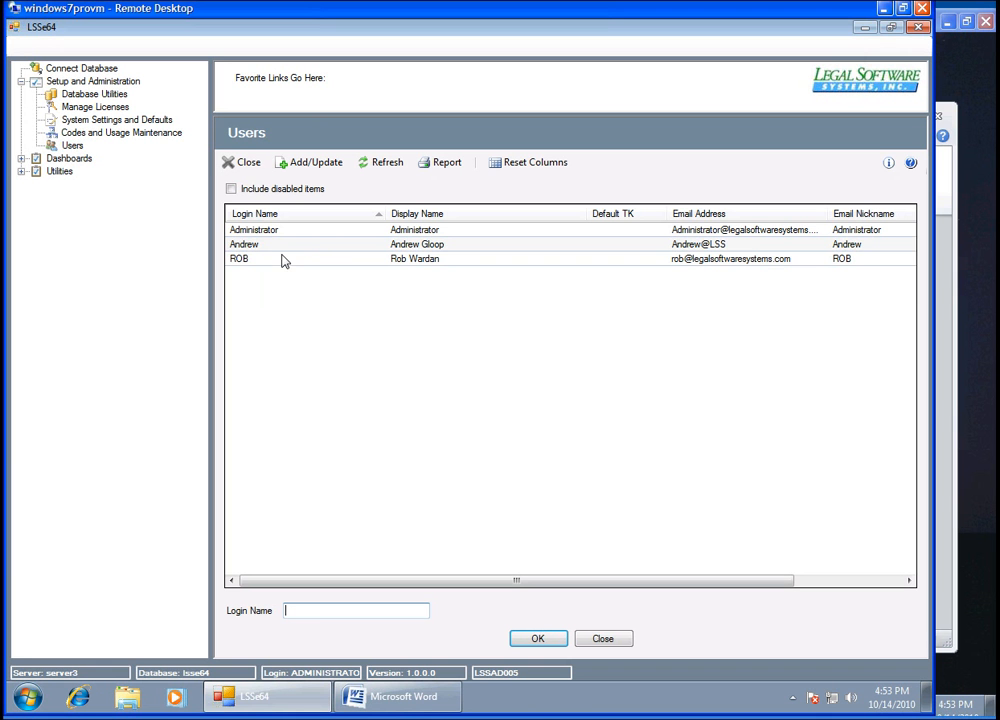
left_click(282, 248)
left_click(310, 162)
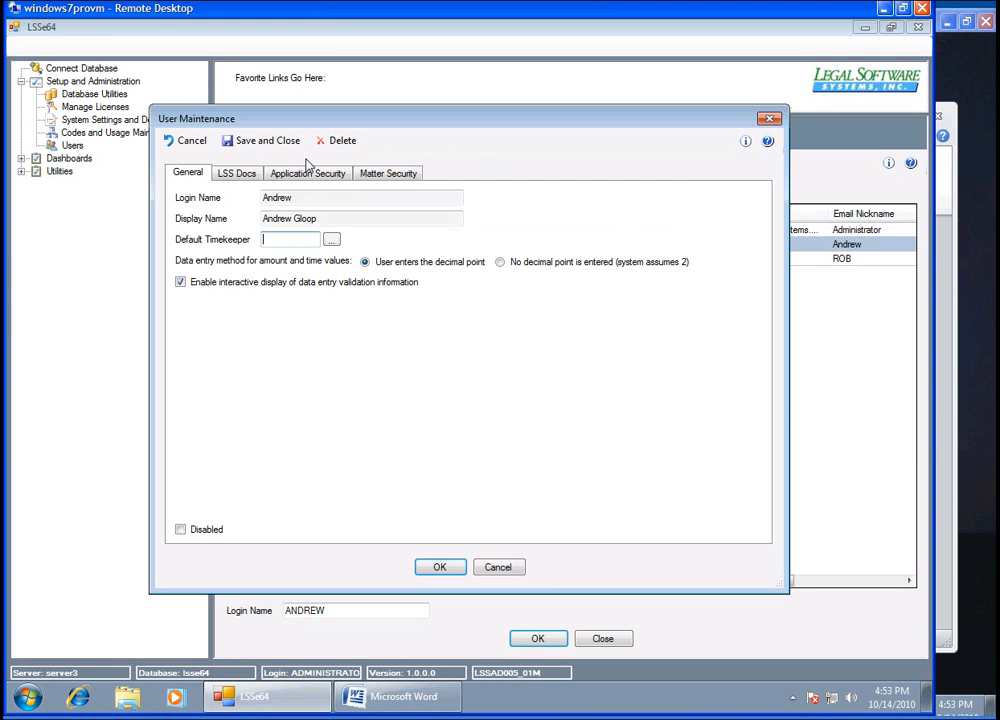
left_click(388, 176)
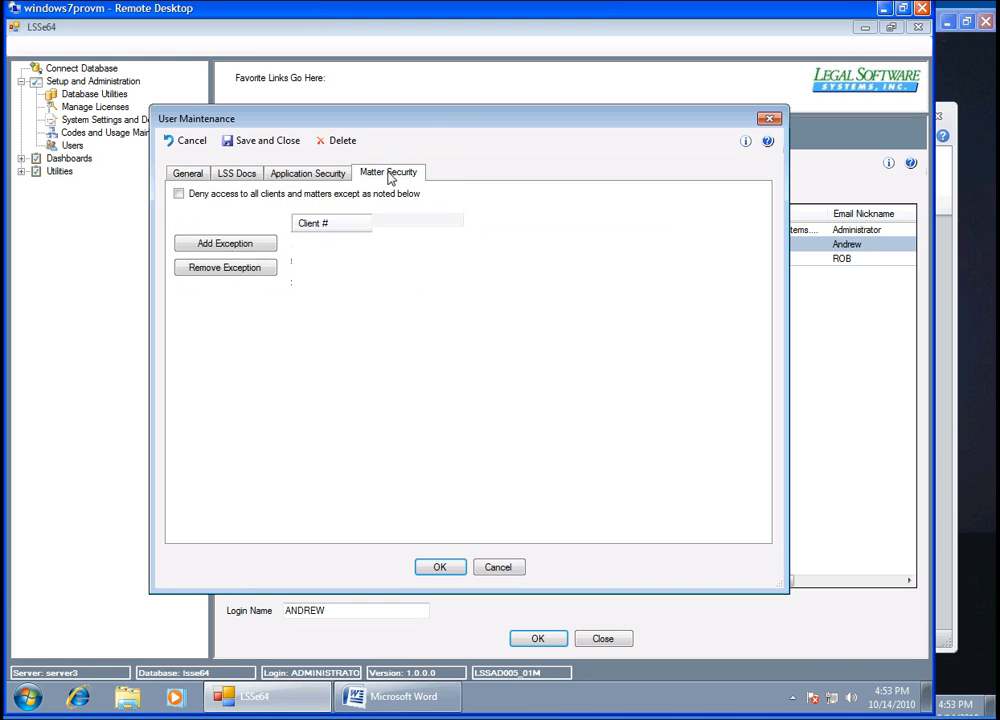
left_click(179, 194)
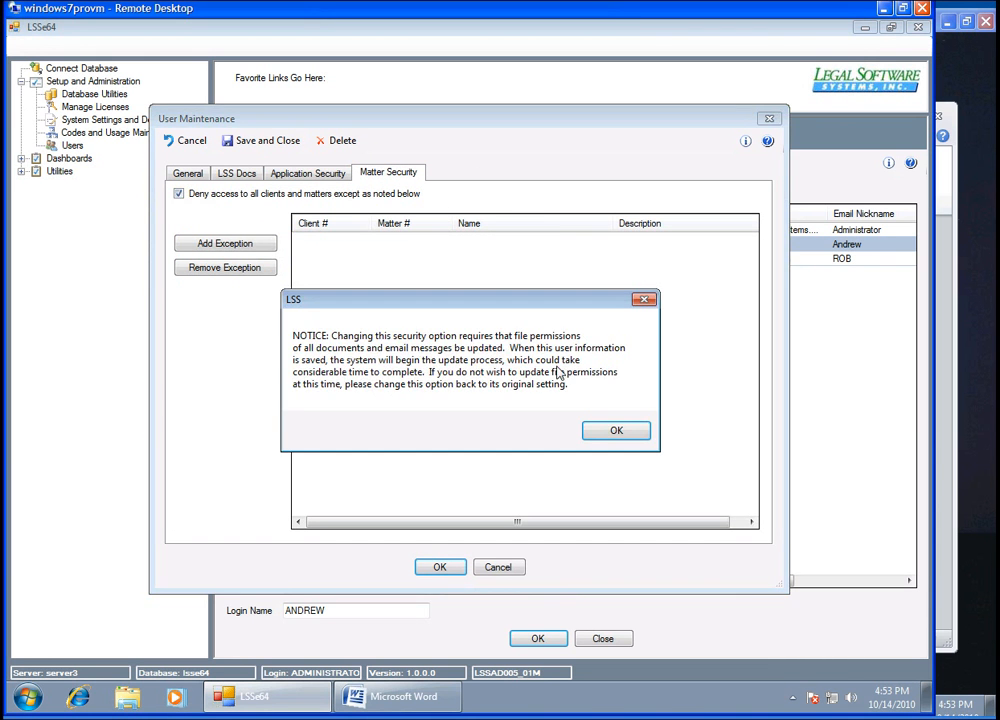
left_click(600, 429)
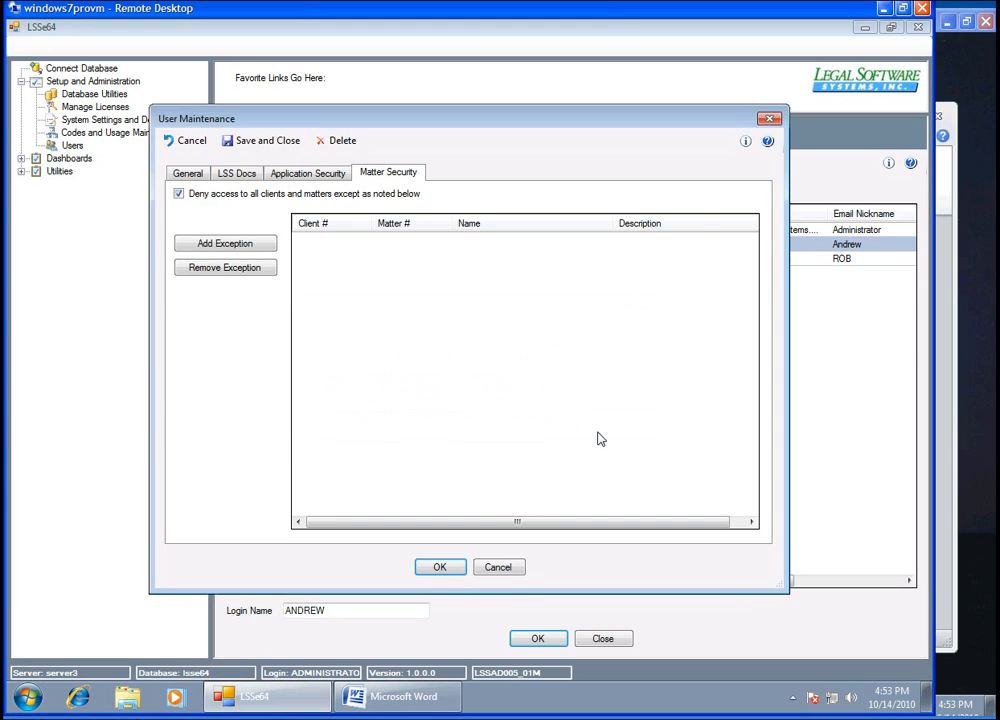
Add the third client's General matter as an exception to the user's matter security and save the user record
left_click(249, 252)
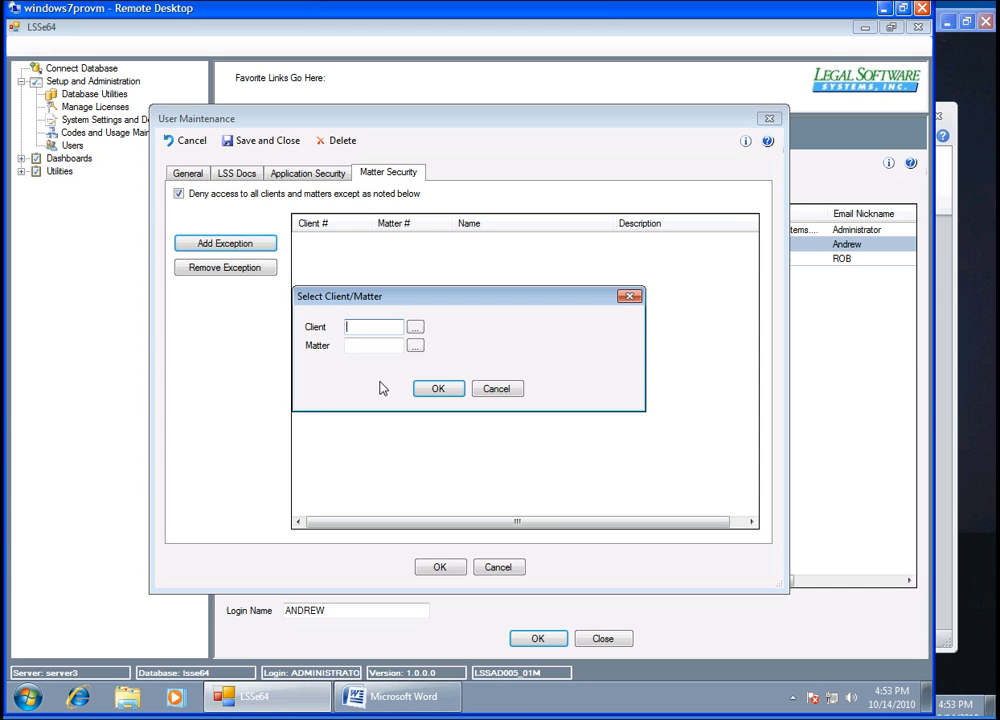
type("1003")
key("Tab")
left_click(436, 390)
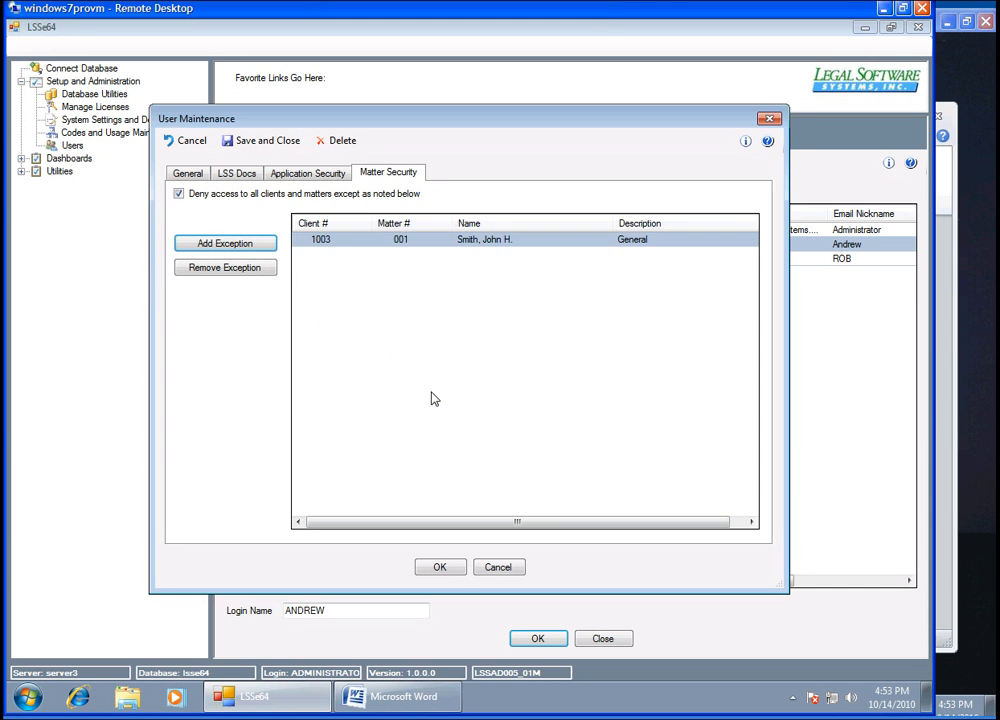
left_click(442, 567)
left_click(598, 420)
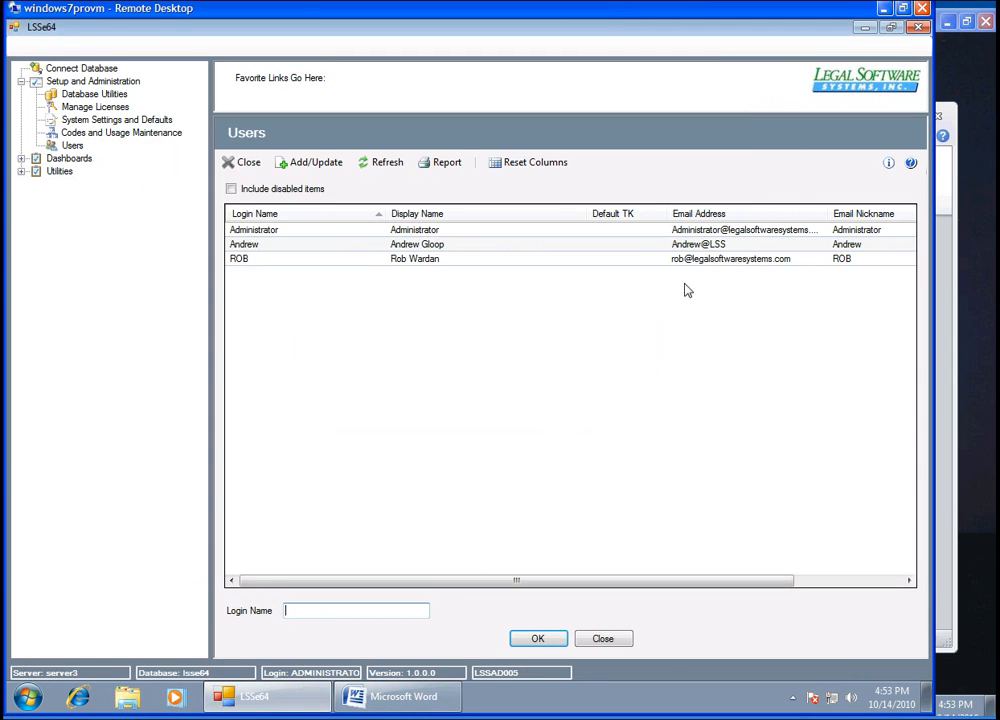
Switch to the windows7pro64vm session and check which documents and clients the LSS document search offers the restricted user
left_click(975, 209)
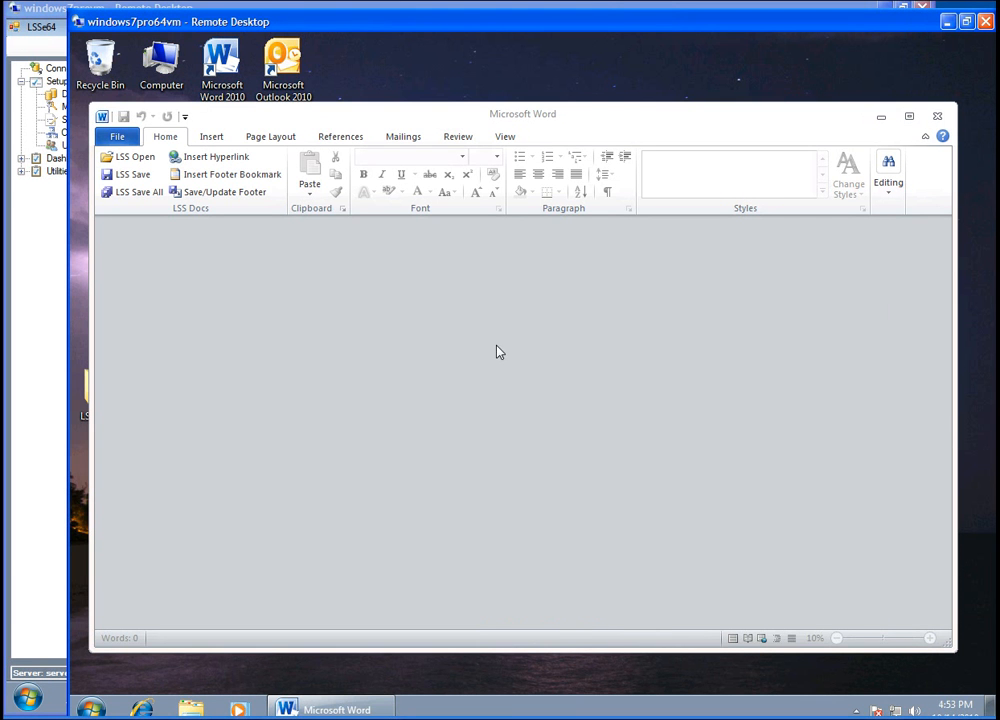
left_click(135, 158)
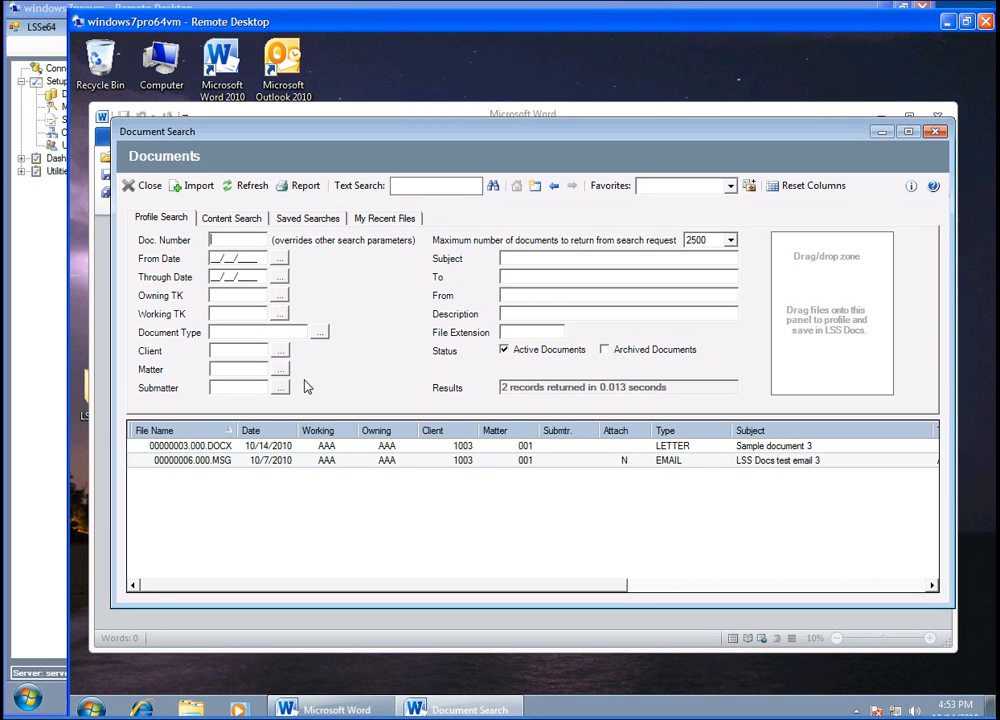
left_click(280, 351)
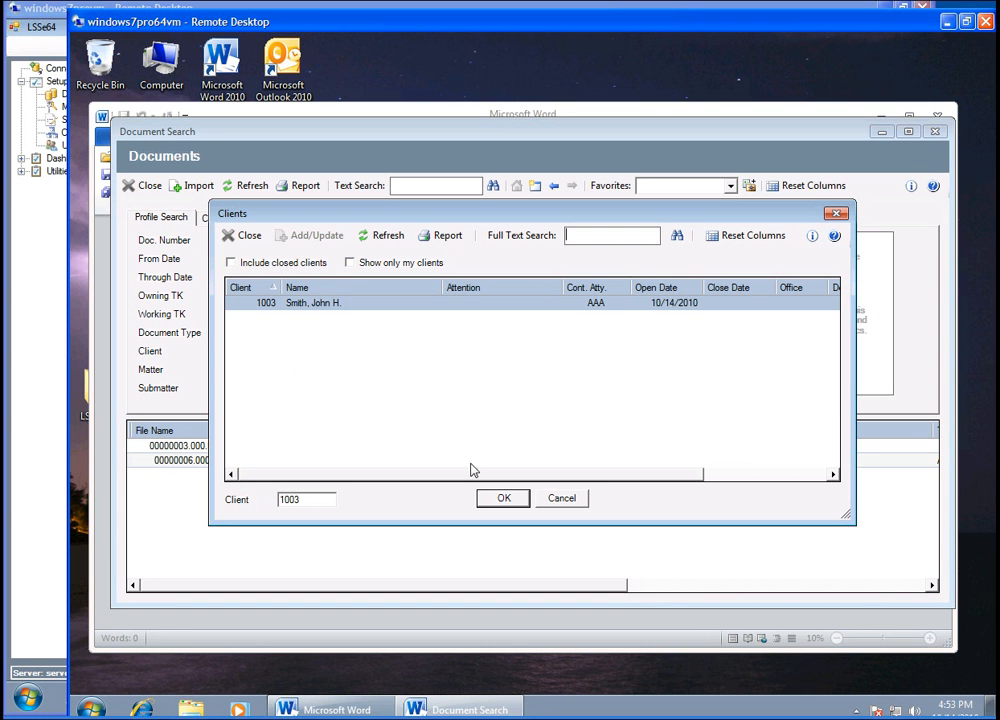
left_click(558, 501)
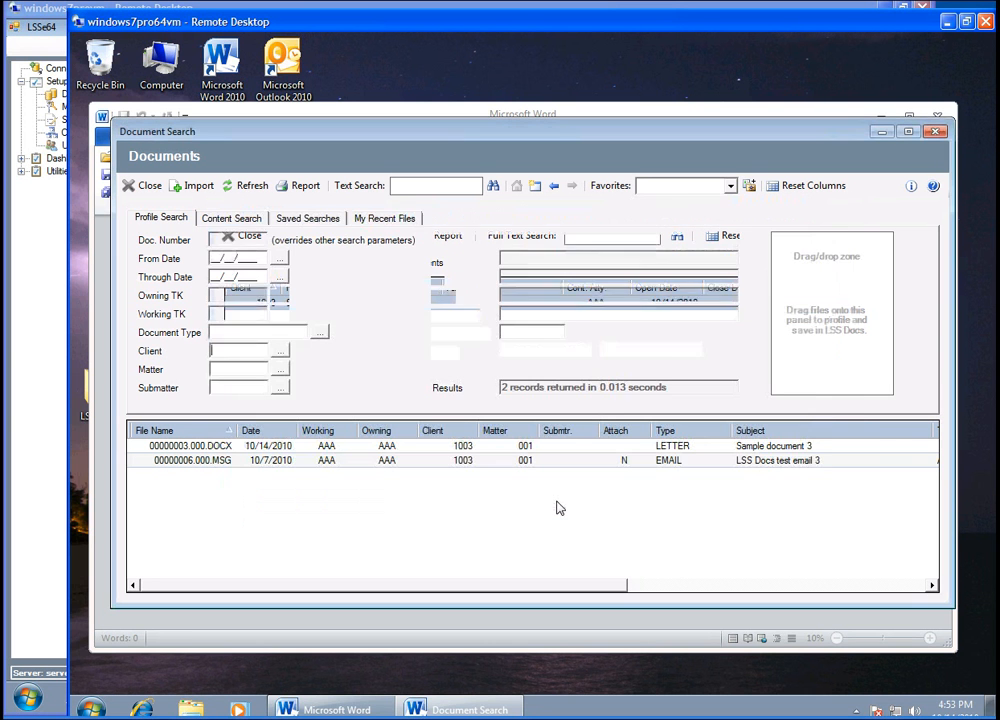